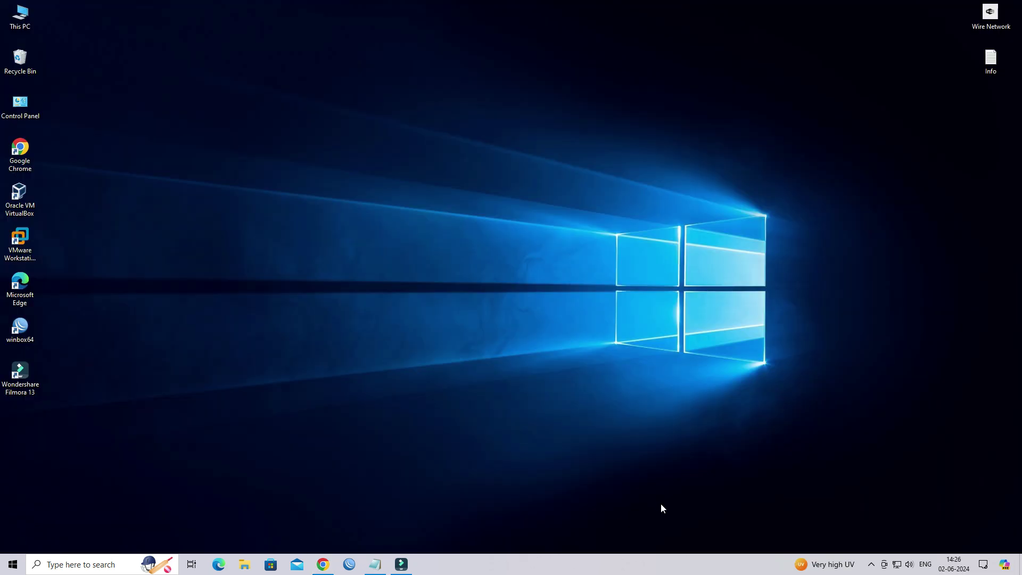
- Bring the ER605 admin System Status page up in Chrome from the taskbar
left_click(323, 564)
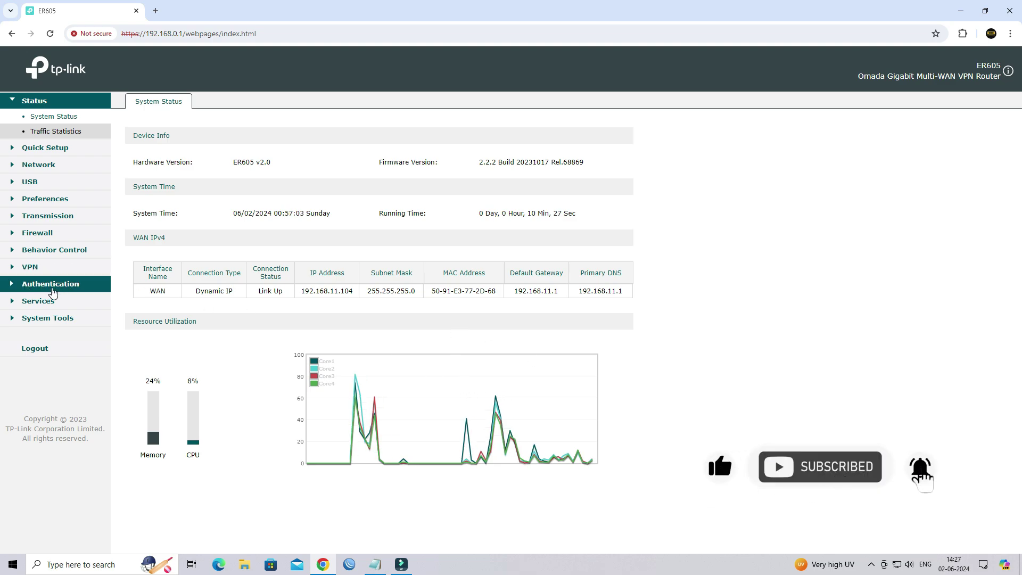
- Enable web authentication in Authentication Settings with LAN as the interface
left_click(51, 288)
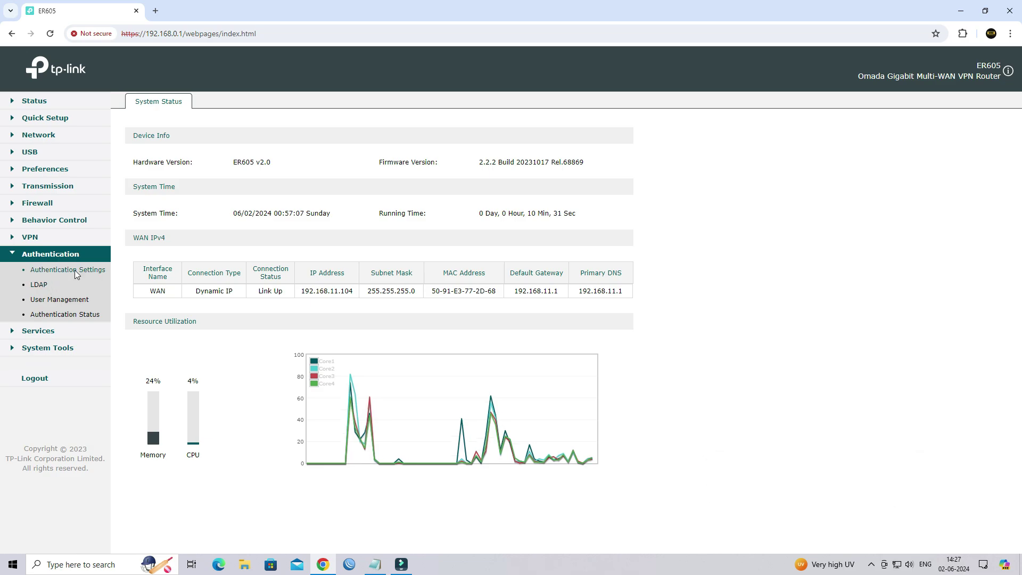
left_click(75, 271)
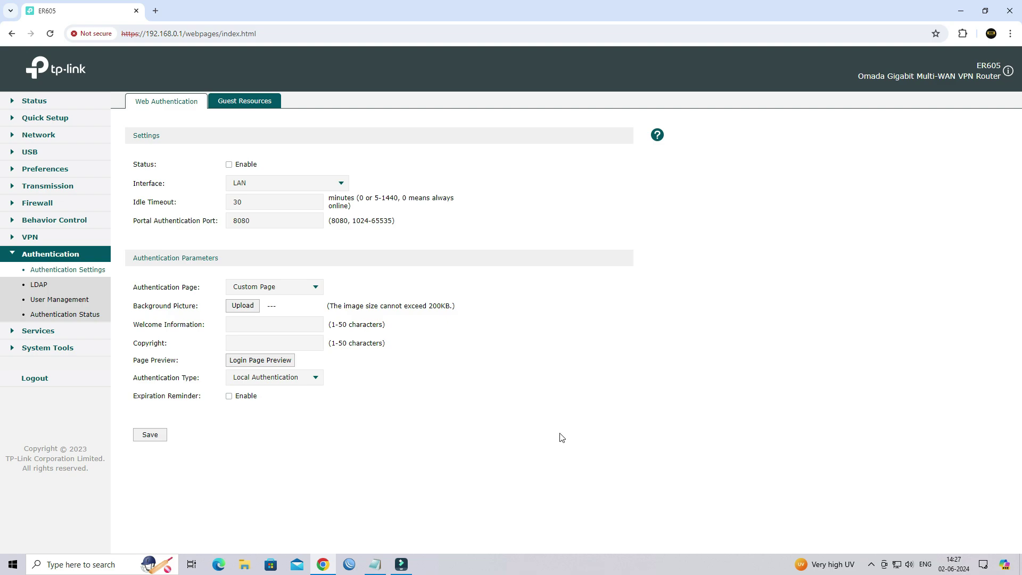
triple_click(151, 165)
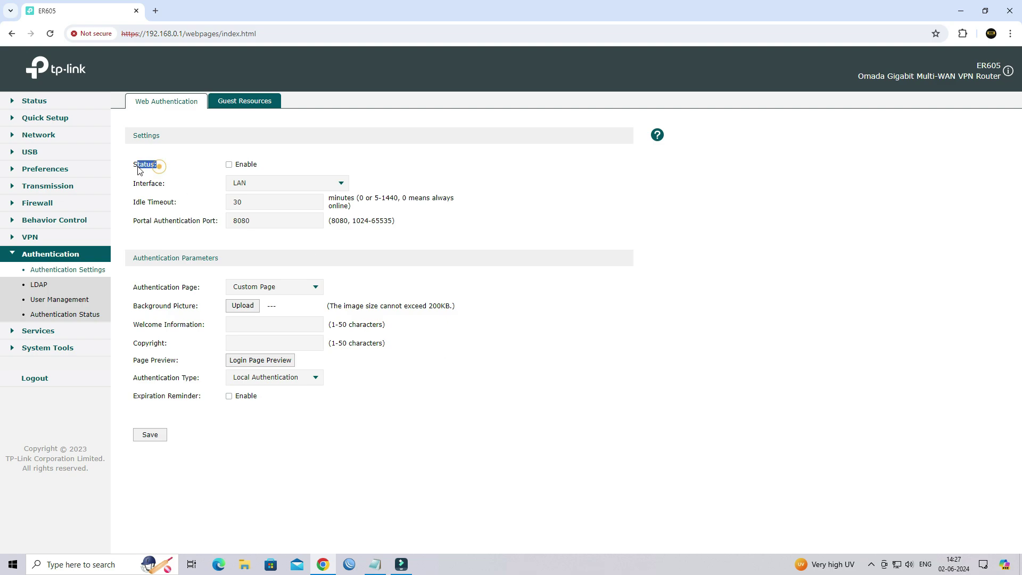
left_click(230, 165)
left_click(312, 181)
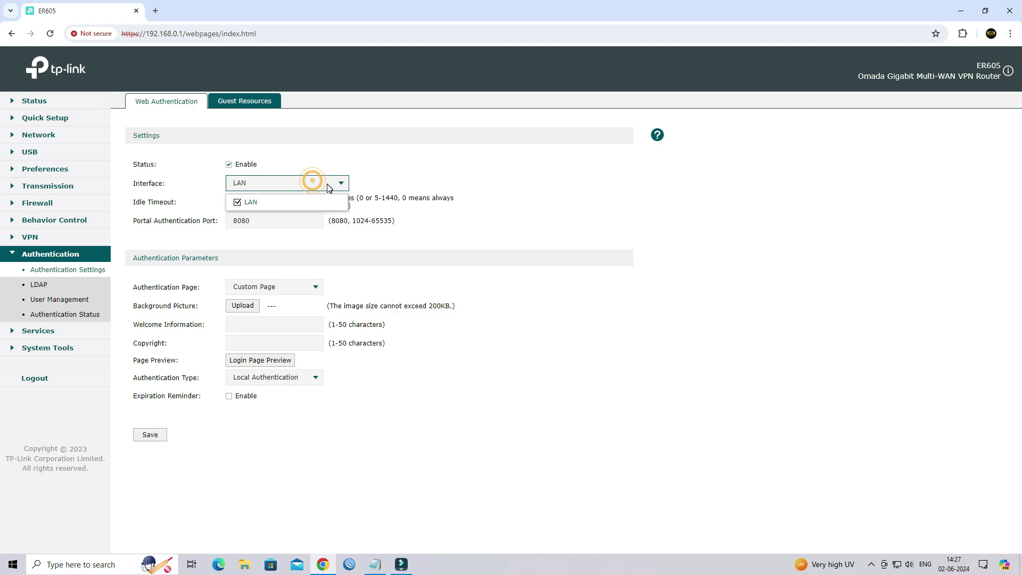
left_click(327, 185)
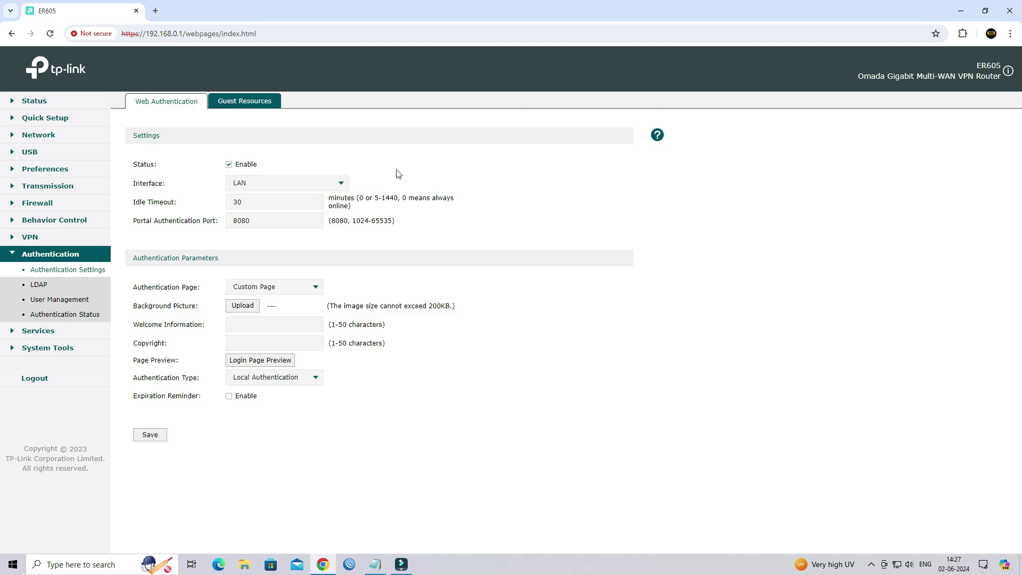
- Review the Idle Timeout of 30 and portal port 8080, leaving both unchanged
left_click_drag(194, 208, 128, 205)
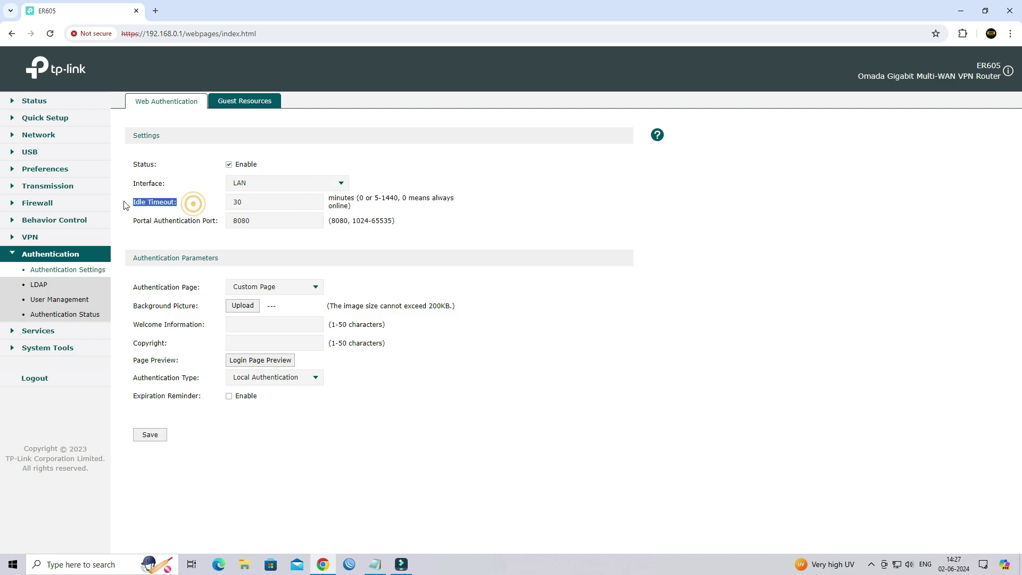
left_click(278, 204)
left_click_drag(277, 196, 131, 216)
left_click(209, 213)
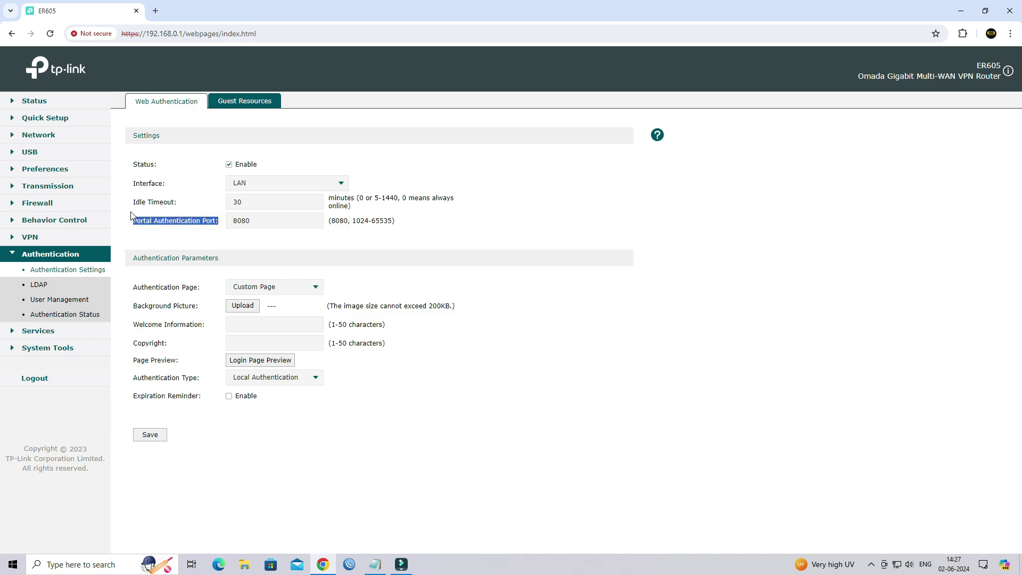
left_click(264, 222)
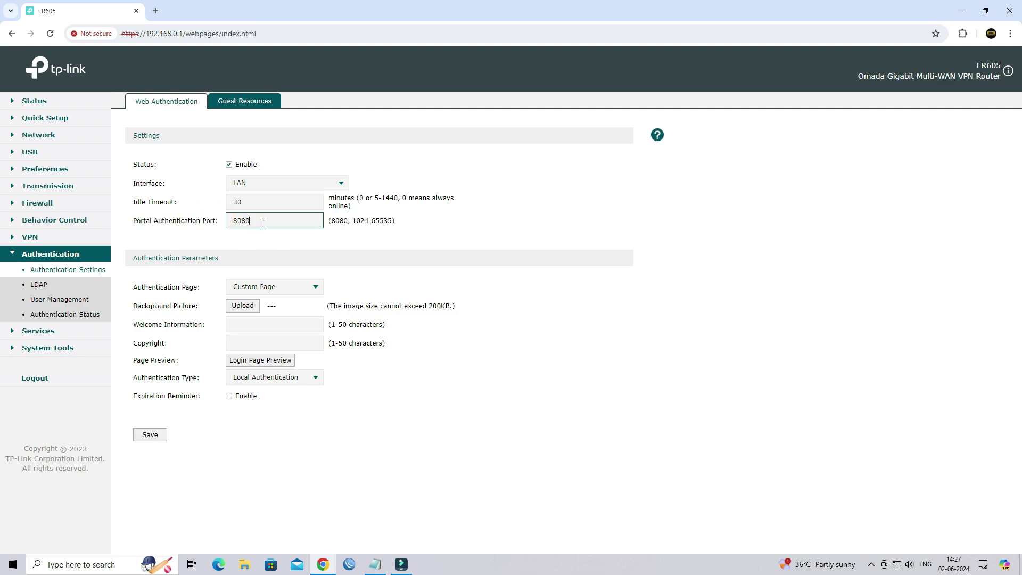
double_click(263, 223)
left_click(422, 284)
- Keep Custom Page as the authentication page and note the Background Picture setting
triple_click(198, 288)
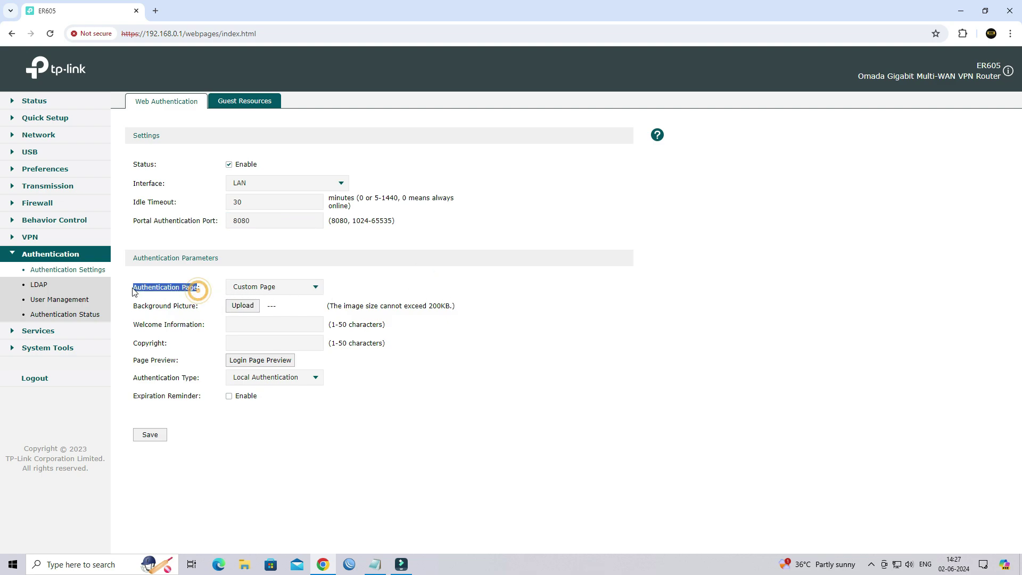
left_click(280, 290)
left_click(265, 305)
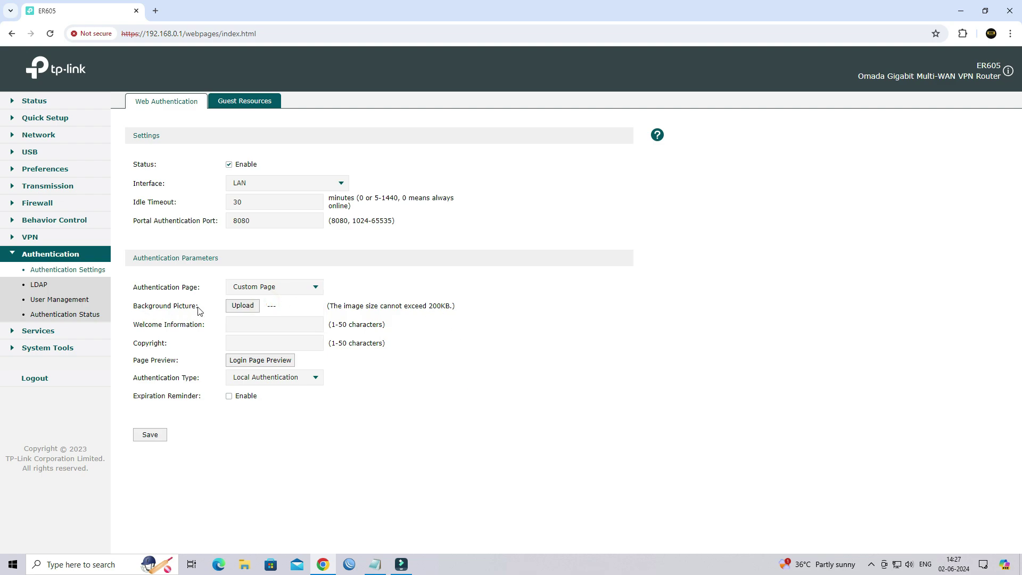
left_click_drag(199, 307, 133, 307)
- Minimize Chrome, preview Wire Network.png from the desktop, then close Photos
left_click(961, 11)
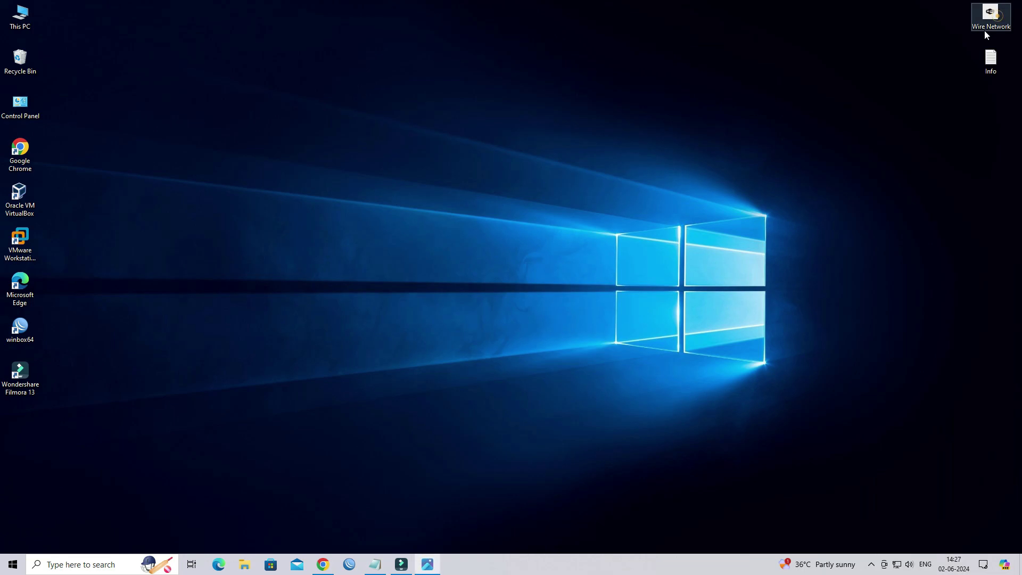
double_click(986, 27)
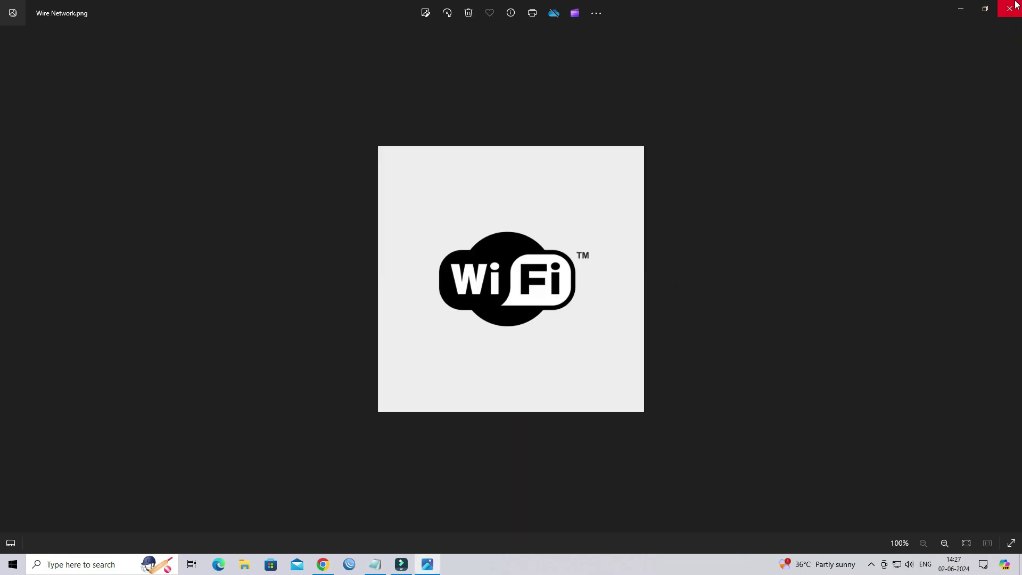
left_click(1010, 8)
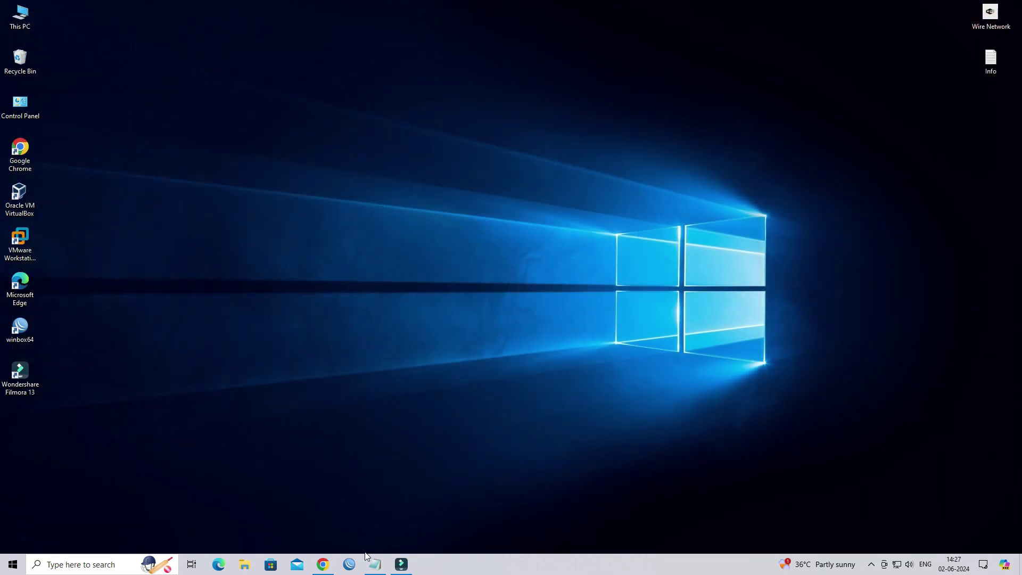
- Back in the router page, choose Wire Network.png from the Desktop as the background picture
left_click(323, 564)
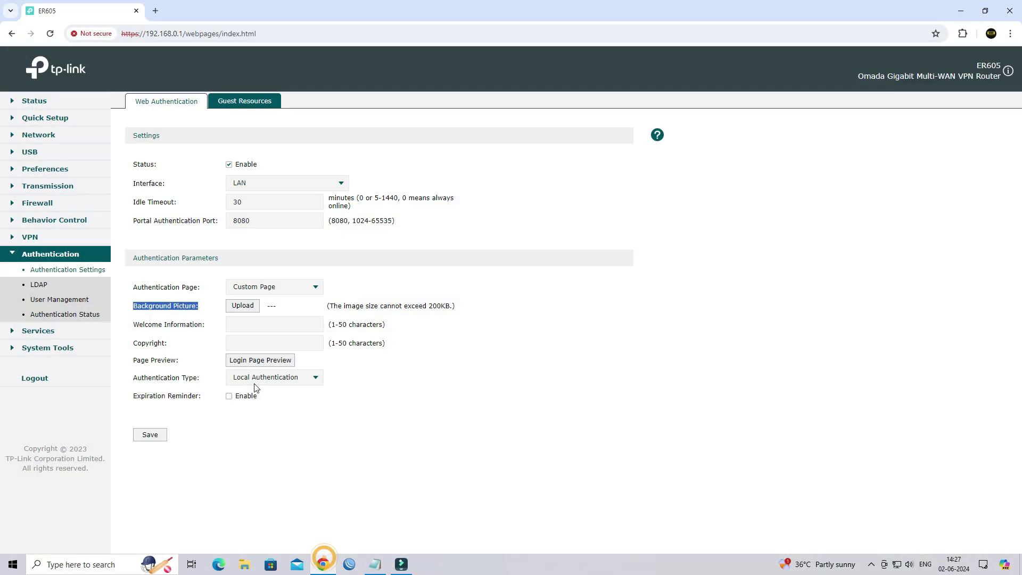
left_click(243, 306)
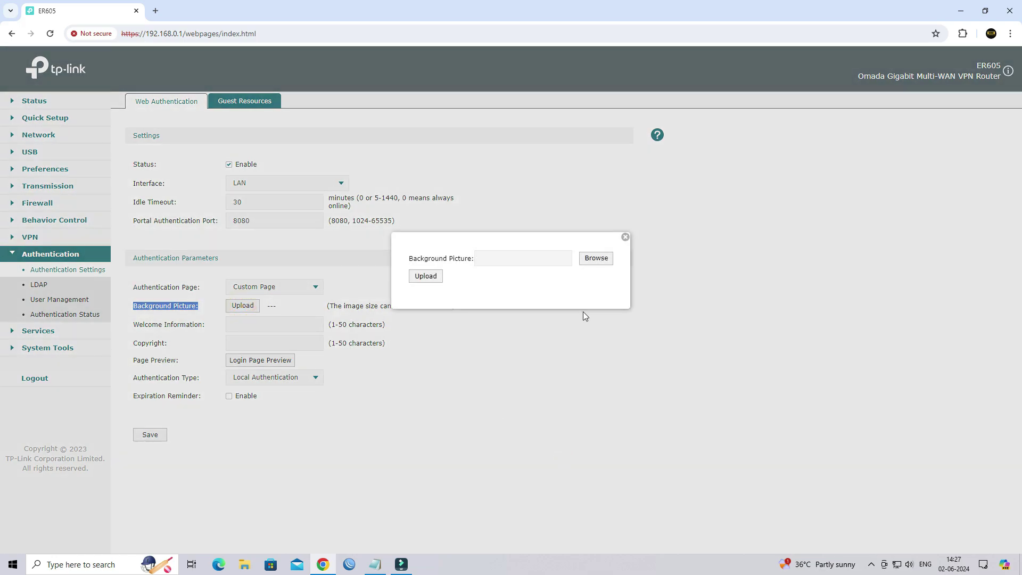
left_click(594, 261)
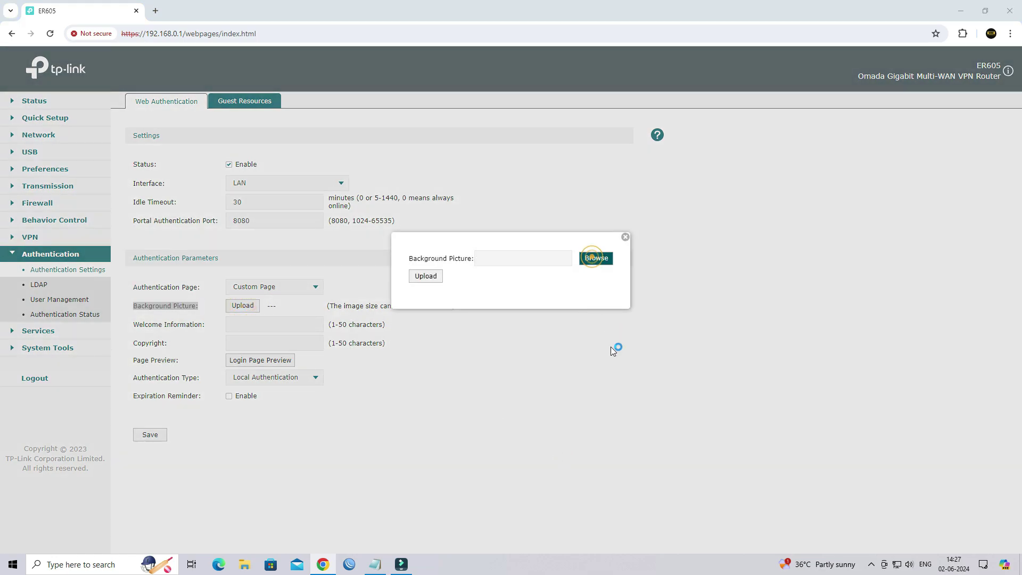
left_click(63, 110)
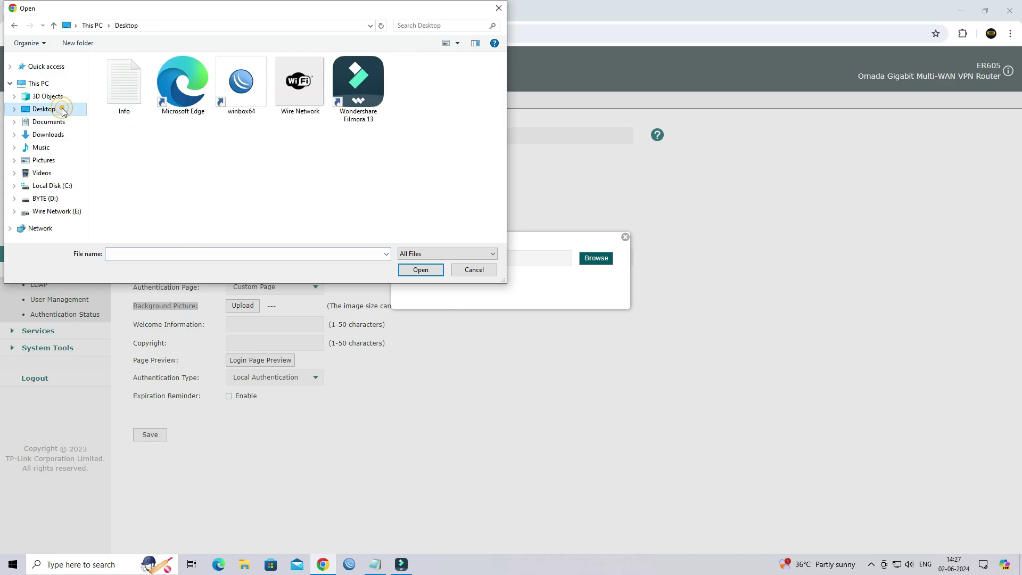
left_click(299, 84)
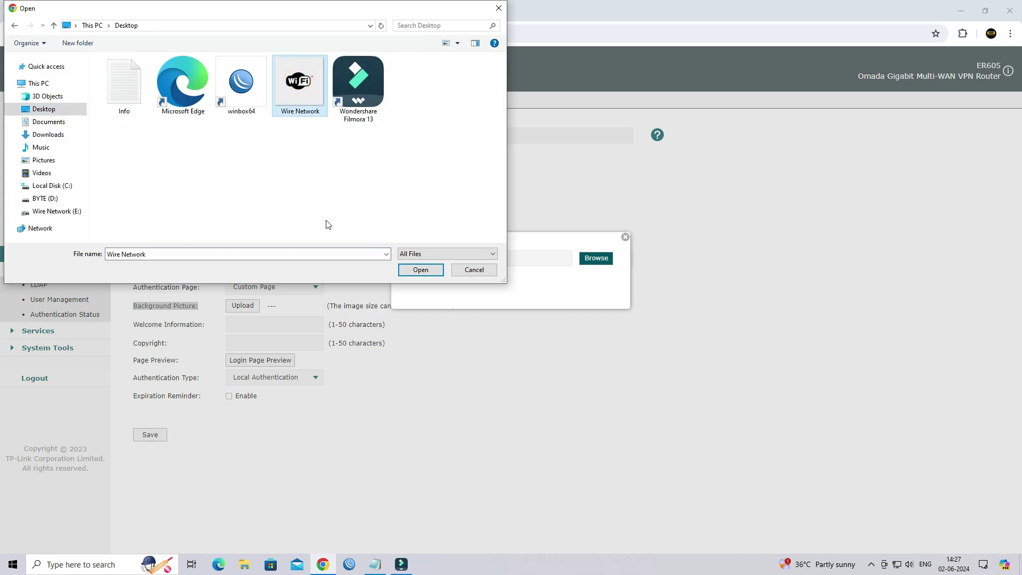
left_click(420, 270)
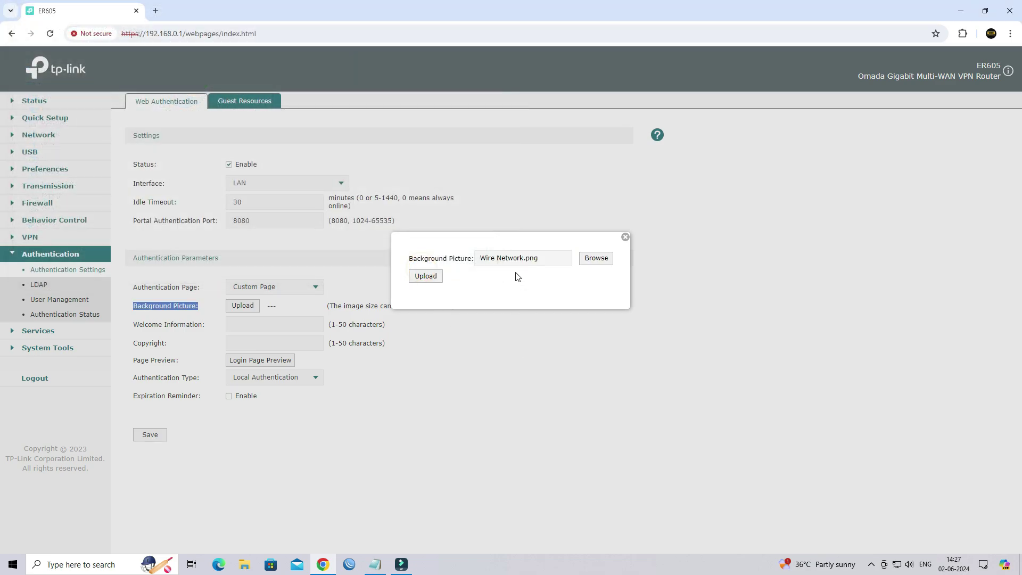
- Reselect Wire Network.png and upload it until Upload Success appears
left_click(545, 259)
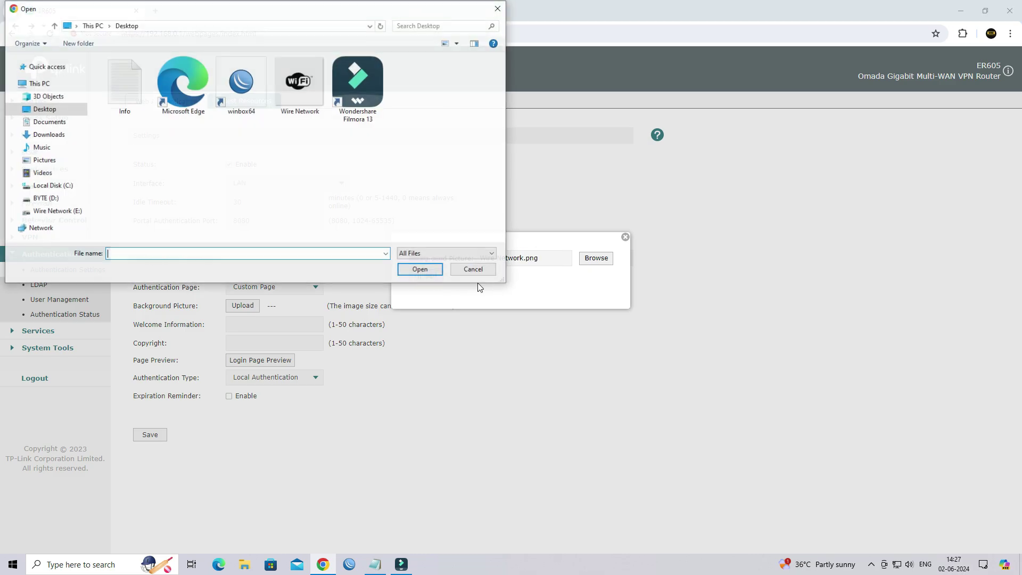
left_click(473, 270)
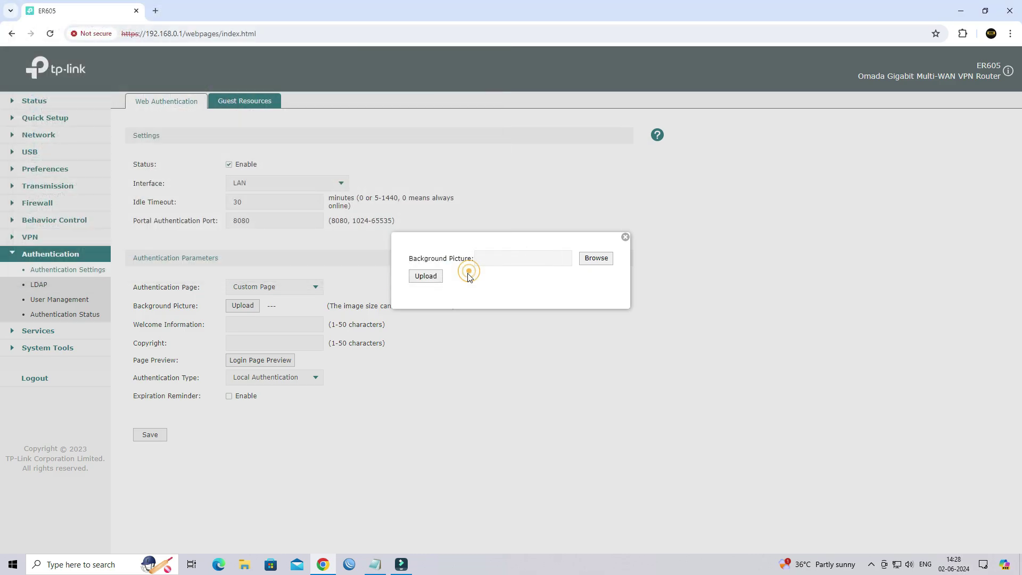
left_click(425, 277)
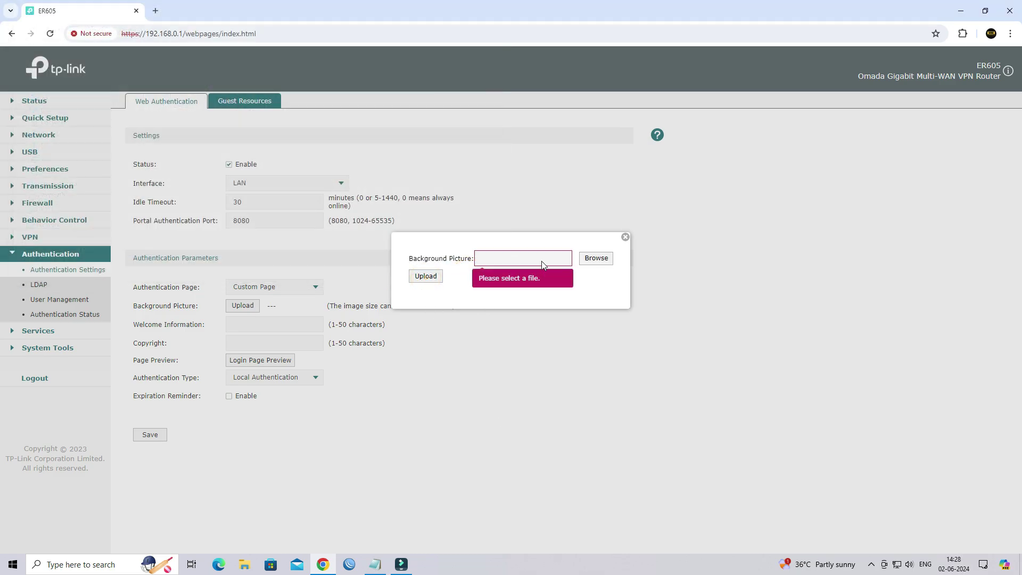
left_click(596, 259)
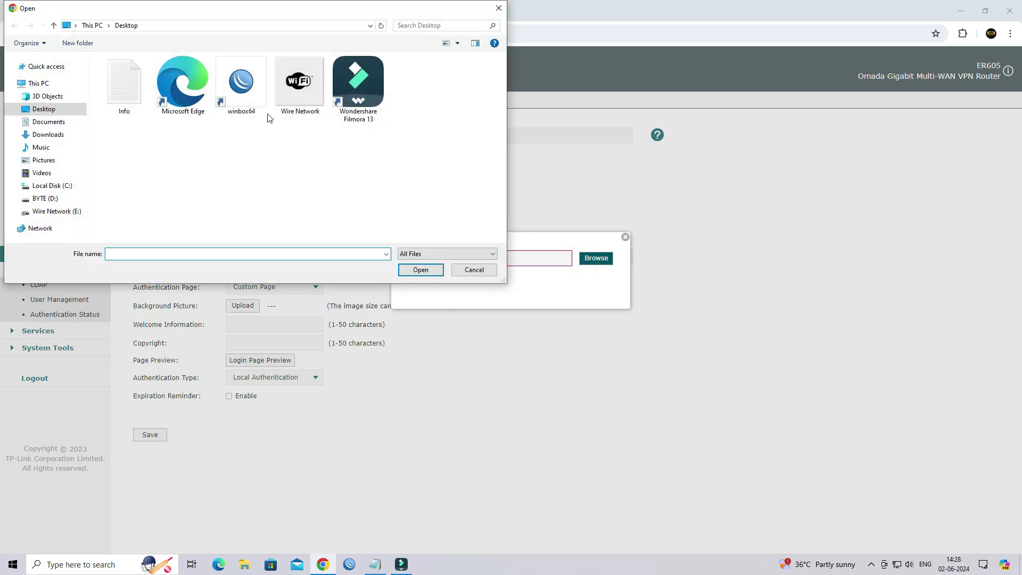
left_click(296, 89)
double_click(296, 89)
left_click(428, 277)
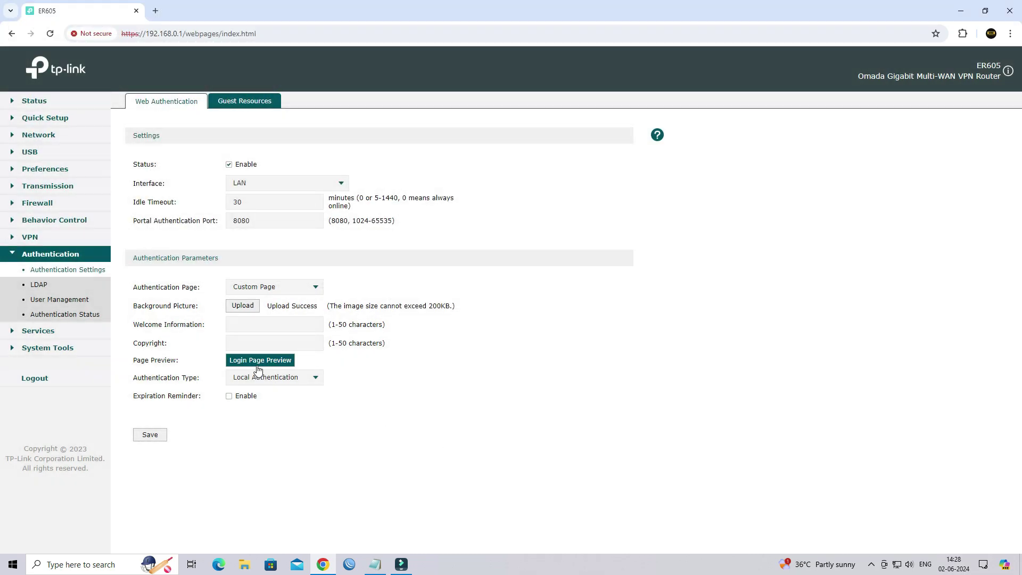
- Set the welcome text to 'Welcome to WIRE NETWORK' and the 2024 Wire Network copyright line
left_click(245, 324)
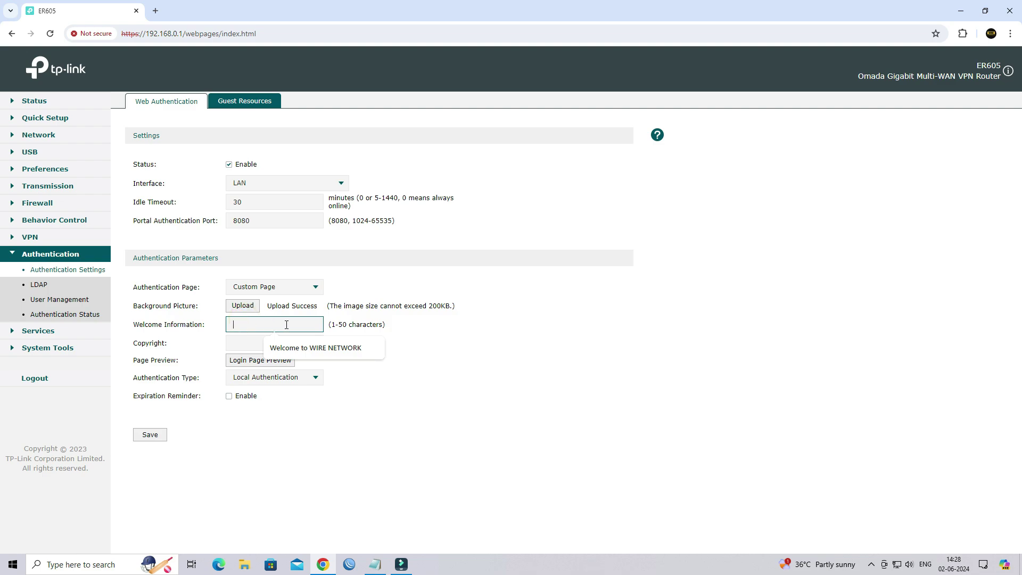
left_click(316, 348)
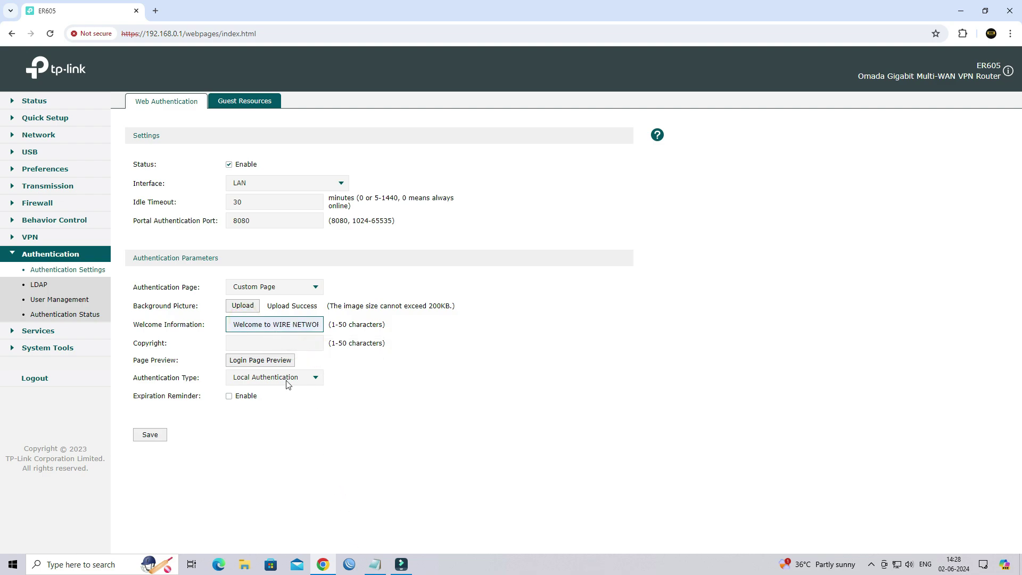
left_click(269, 343)
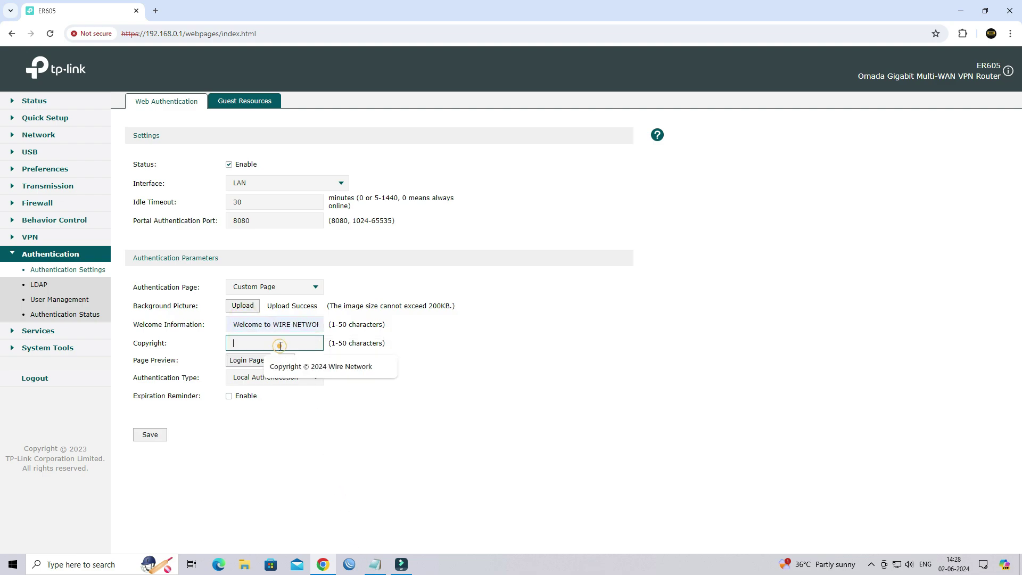
left_click(318, 375)
left_click_drag(230, 341, 325, 345)
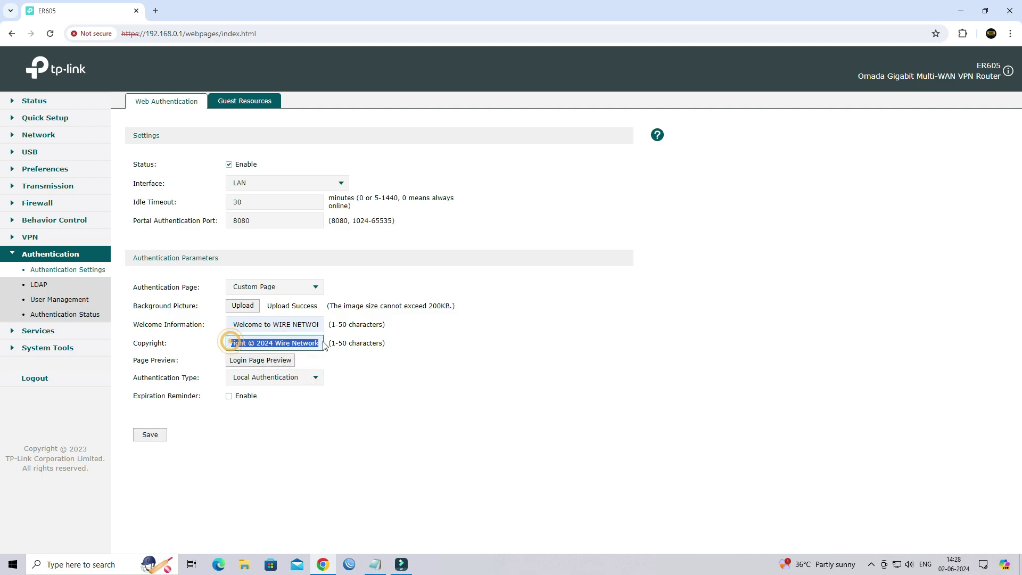
left_click(401, 419)
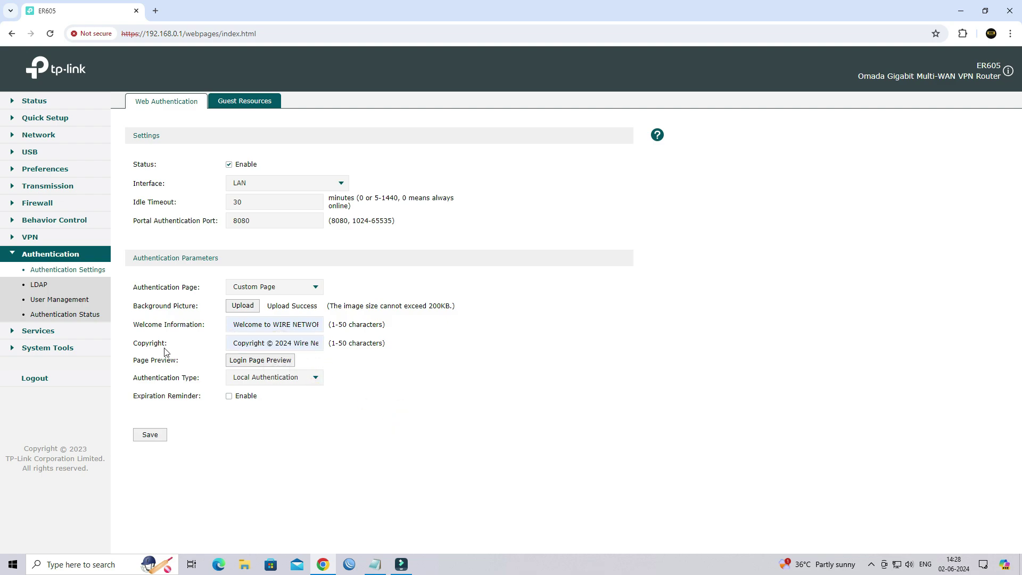
- Preview the custom login page, close the preview, and save the authentication settings
left_click_drag(187, 365, 137, 368)
left_click(261, 362)
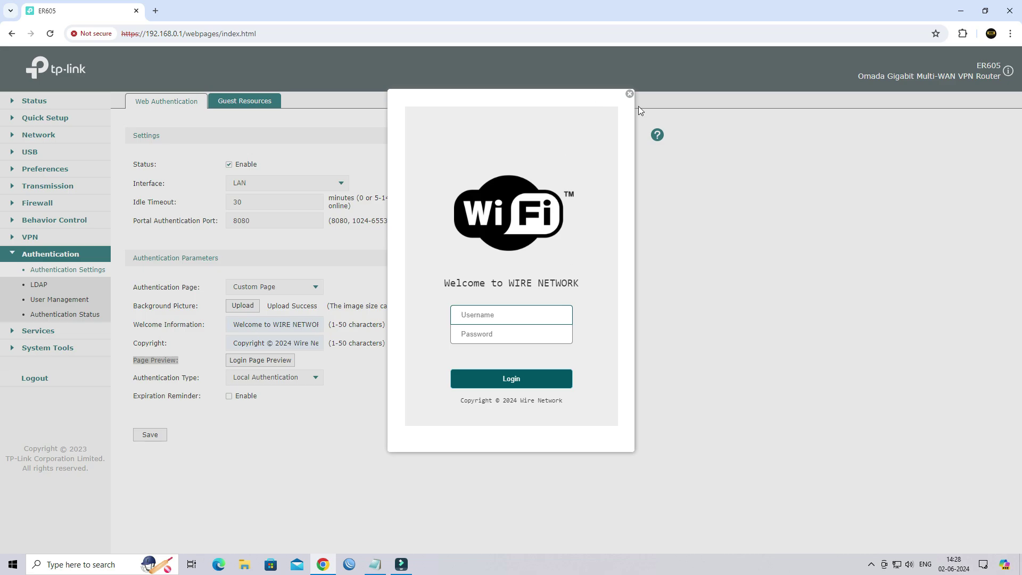
left_click(630, 94)
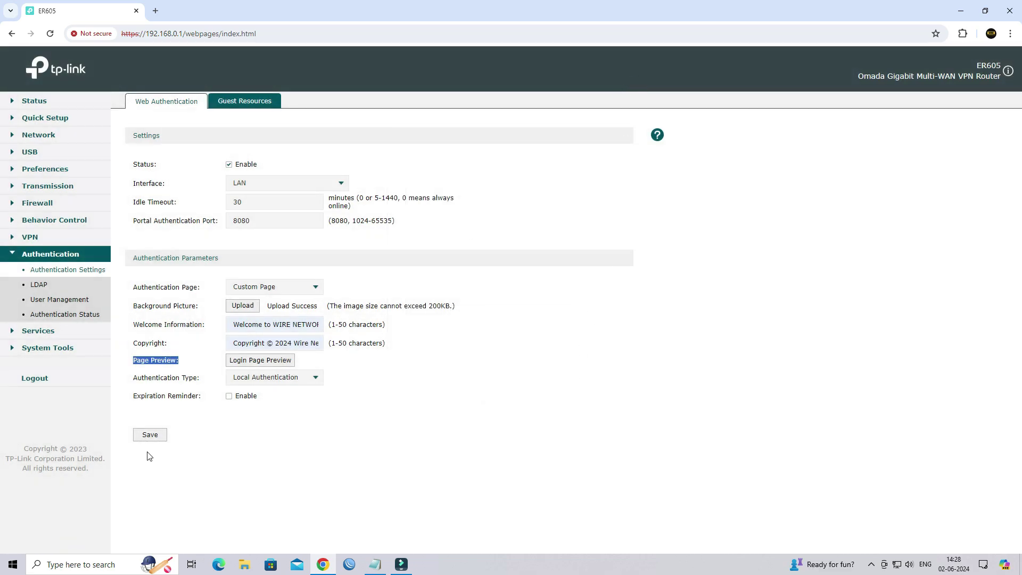
left_click(151, 437)
- Run ncpa.cpl, disable then re-enable the LAN adapter, and close Network Connections
key("super+r")
type("ncpa.cpl")
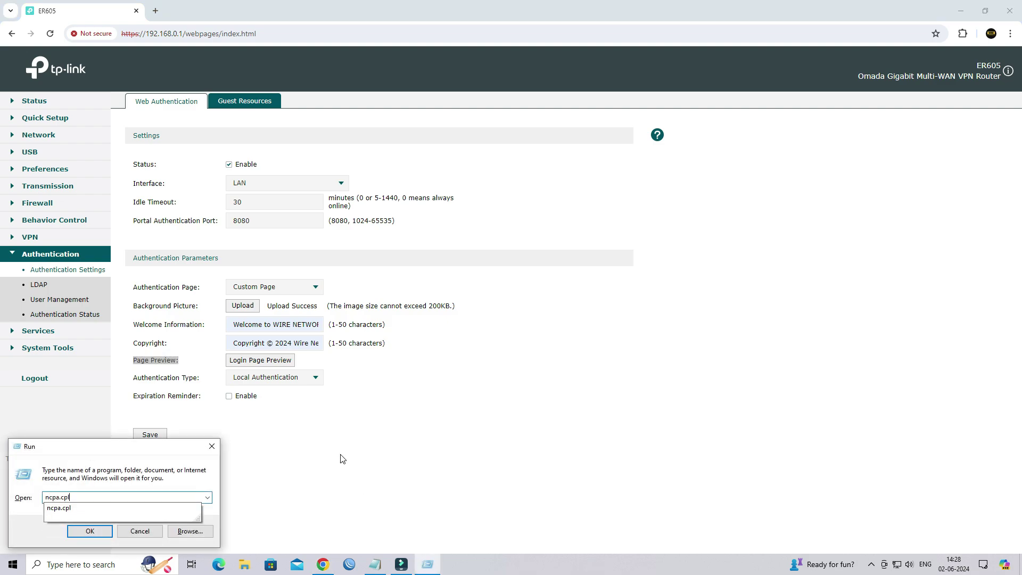
key("Return")
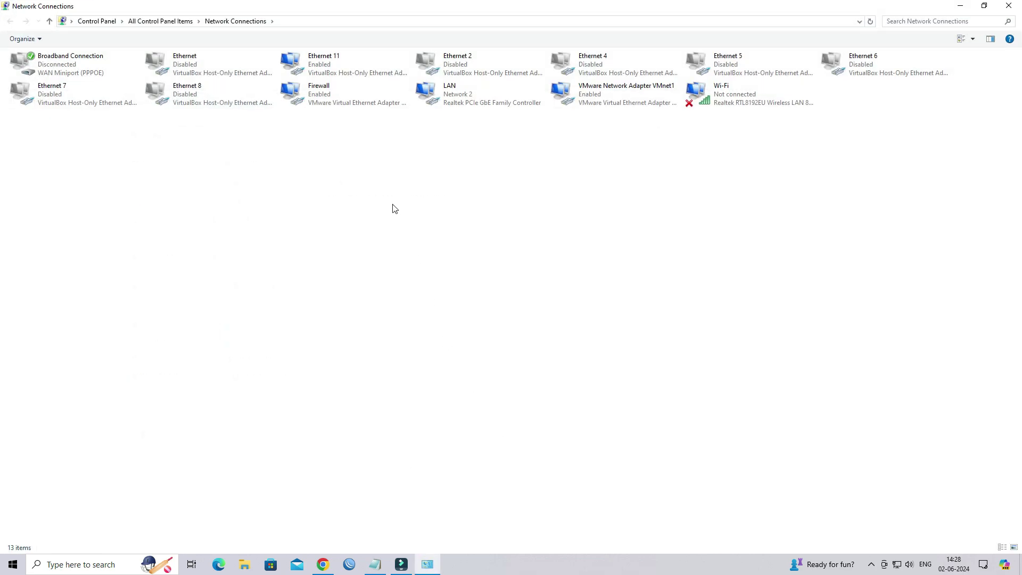
right_click(467, 101)
left_click(488, 113)
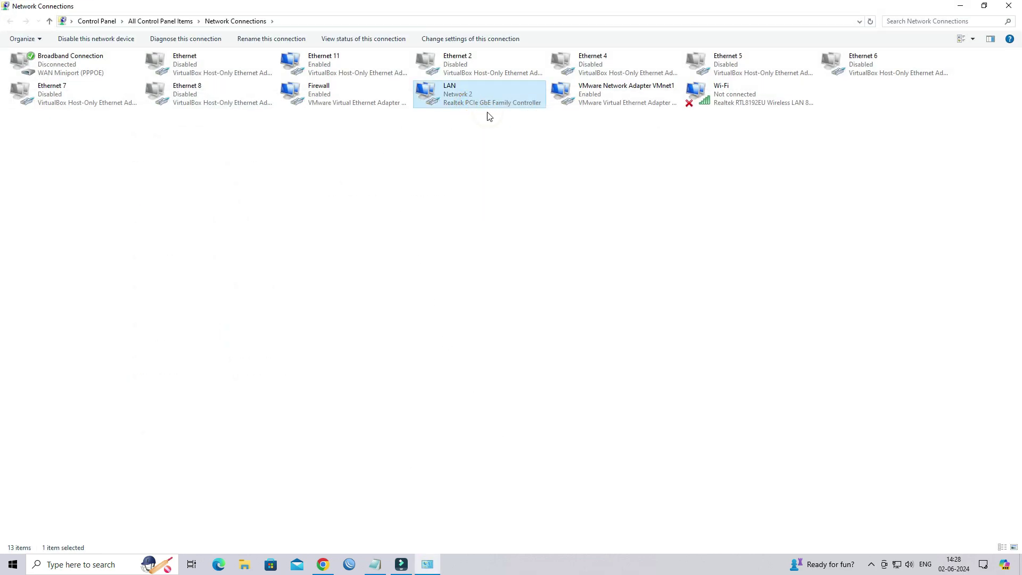
right_click(459, 102)
left_click(467, 109)
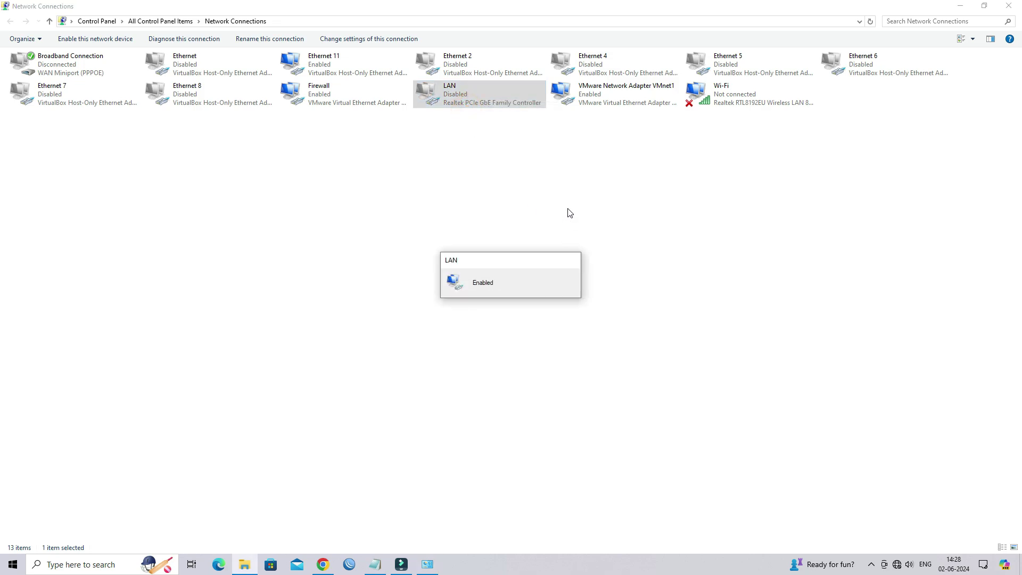
left_click(1009, 6)
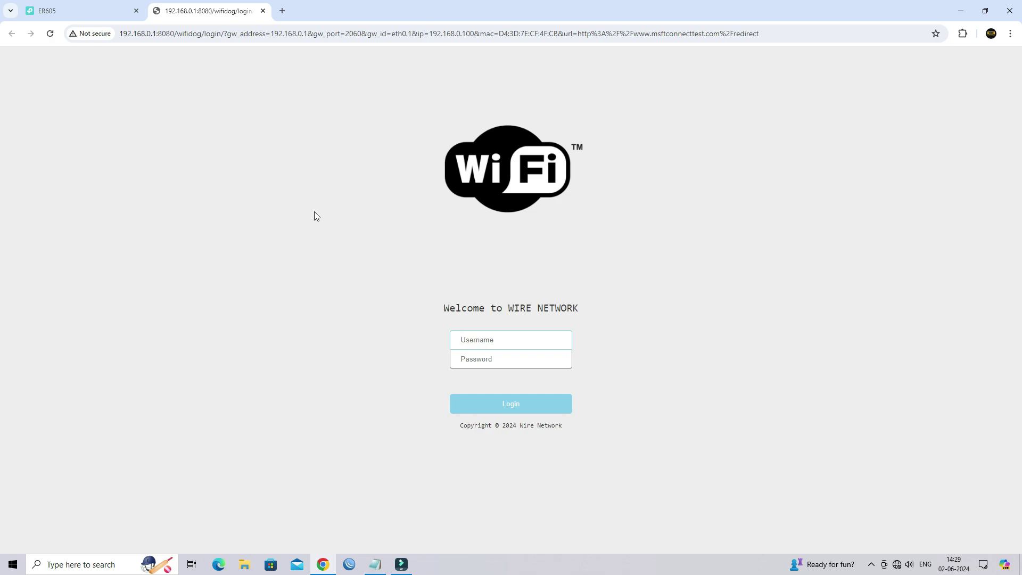
- Return to the ER605 tab, leaving the WIRE NETWORK portal login open in another tab
left_click(90, 6)
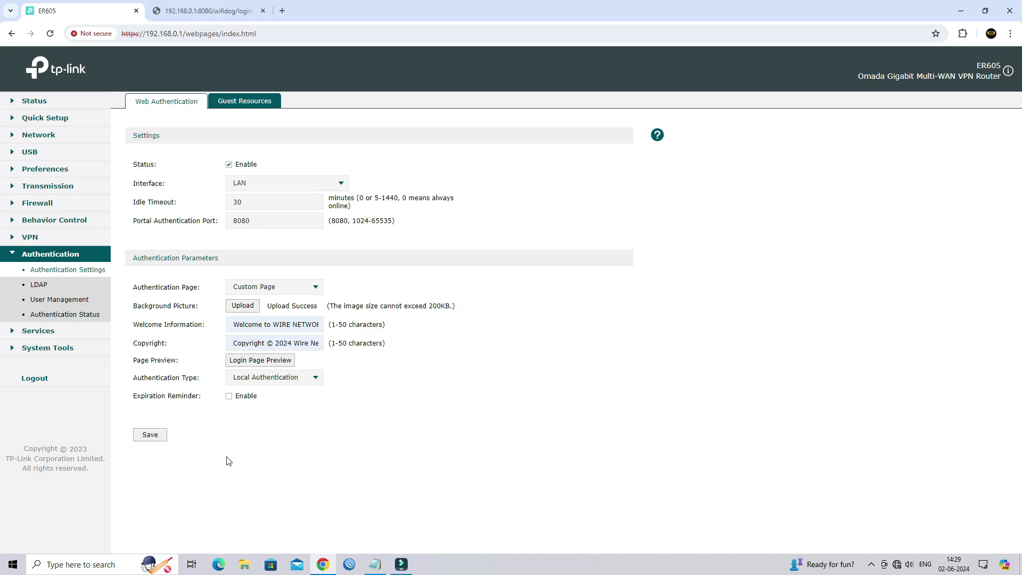
- Open User Management under Authentication to view the empty Local User List
left_click(66, 300)
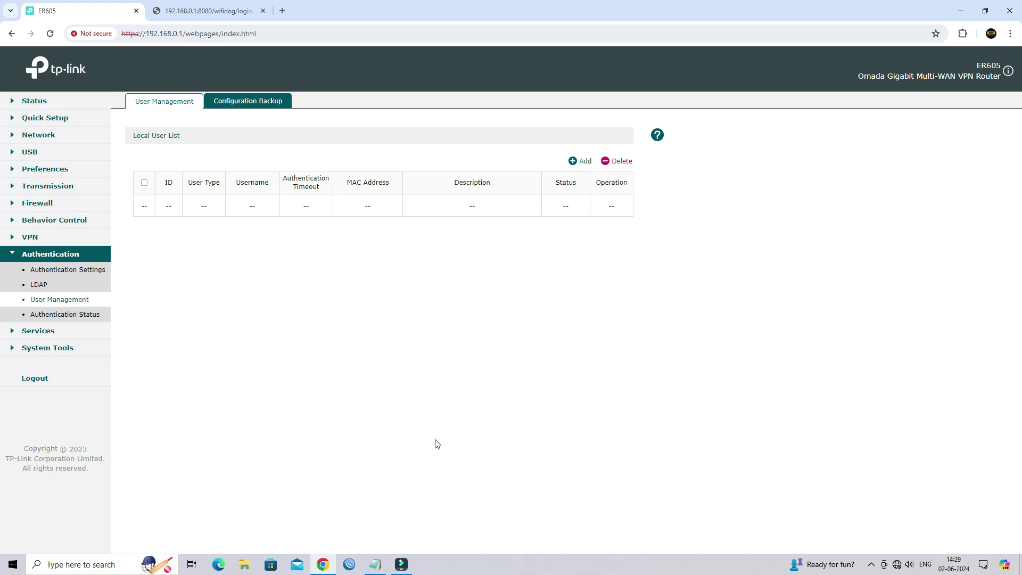
- Start a new local user and fill in its username and password from saved suggestions
left_click(580, 162)
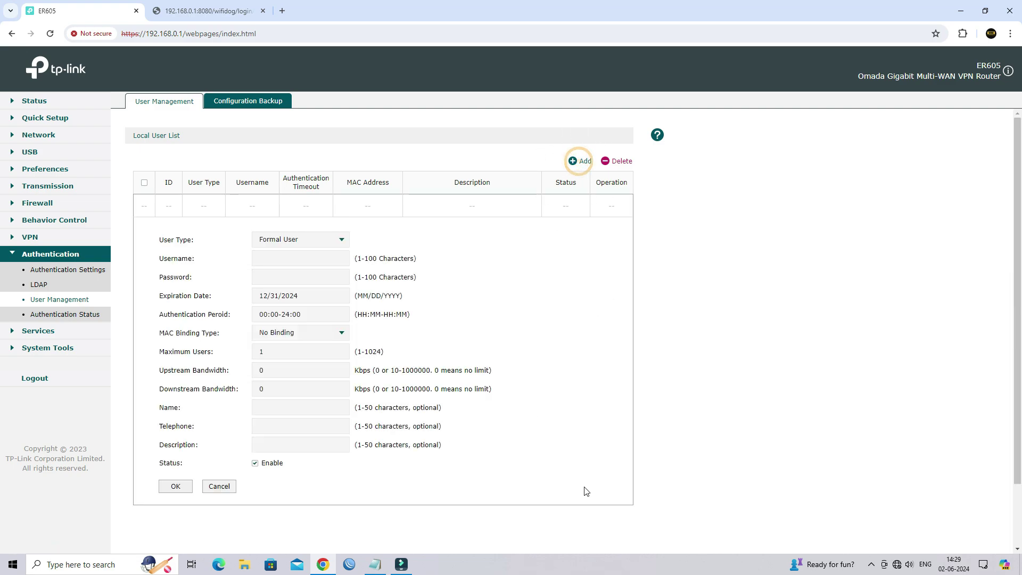
left_click(205, 240)
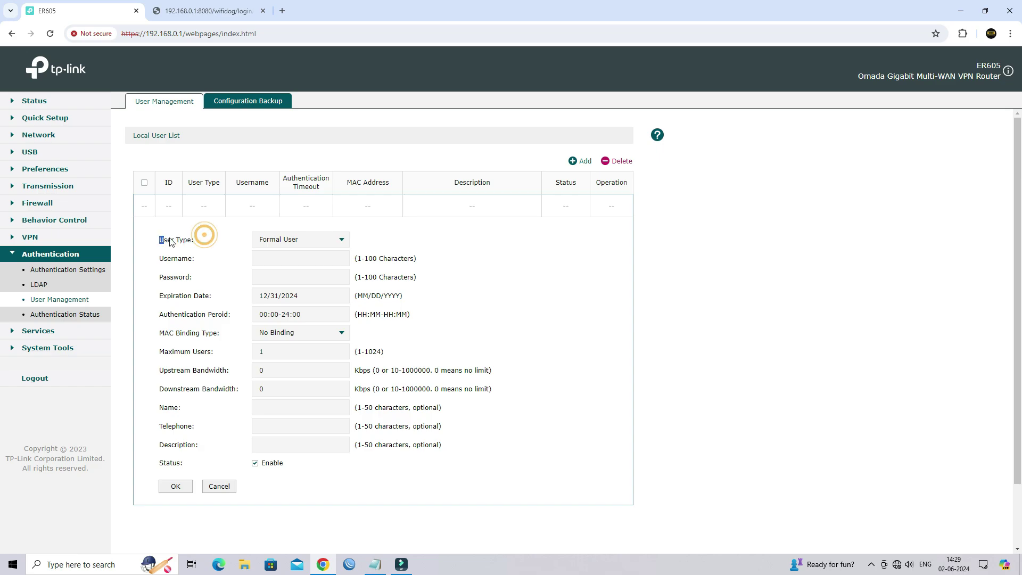
left_click(308, 262)
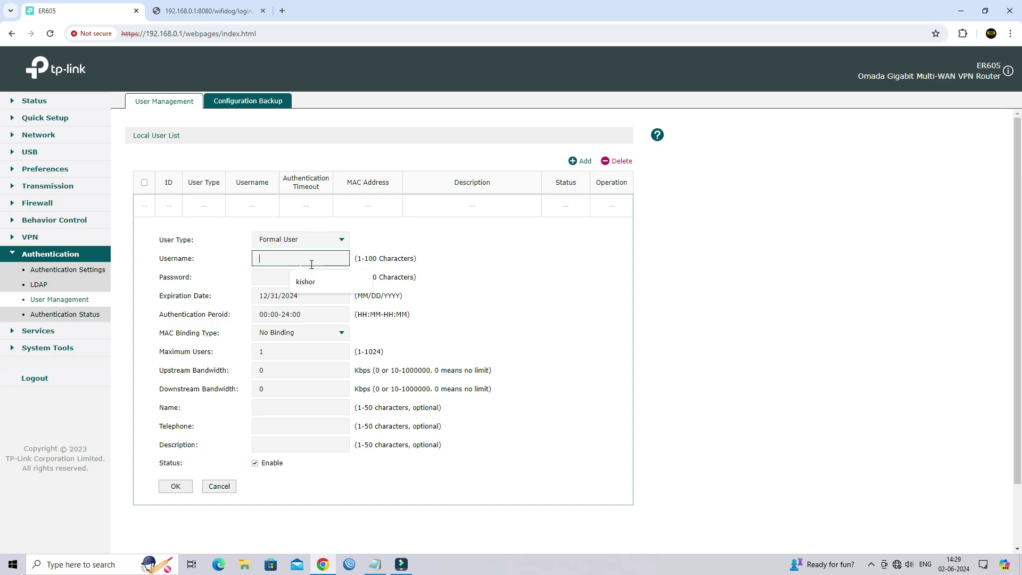
left_click(313, 281)
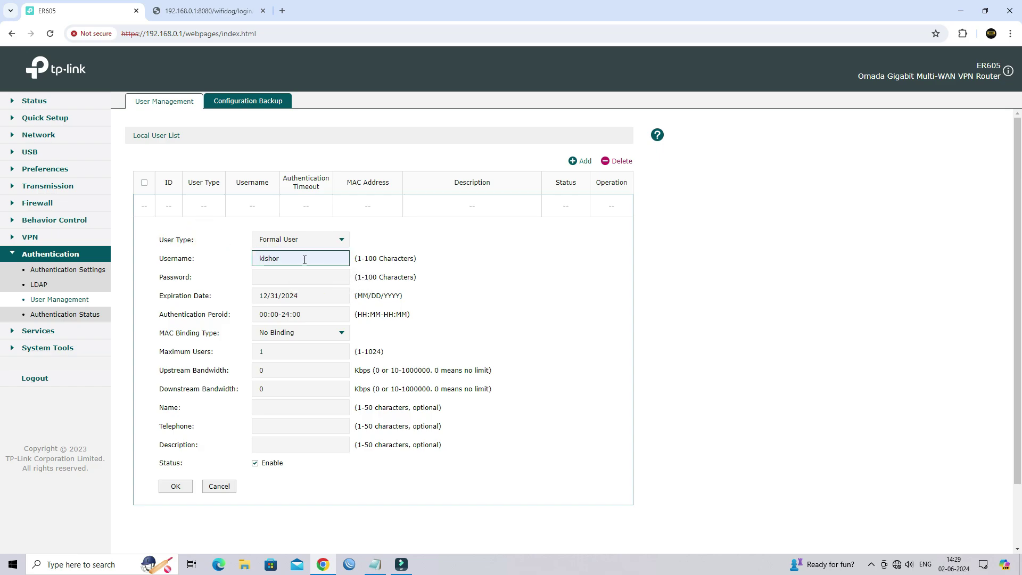
left_click(304, 275)
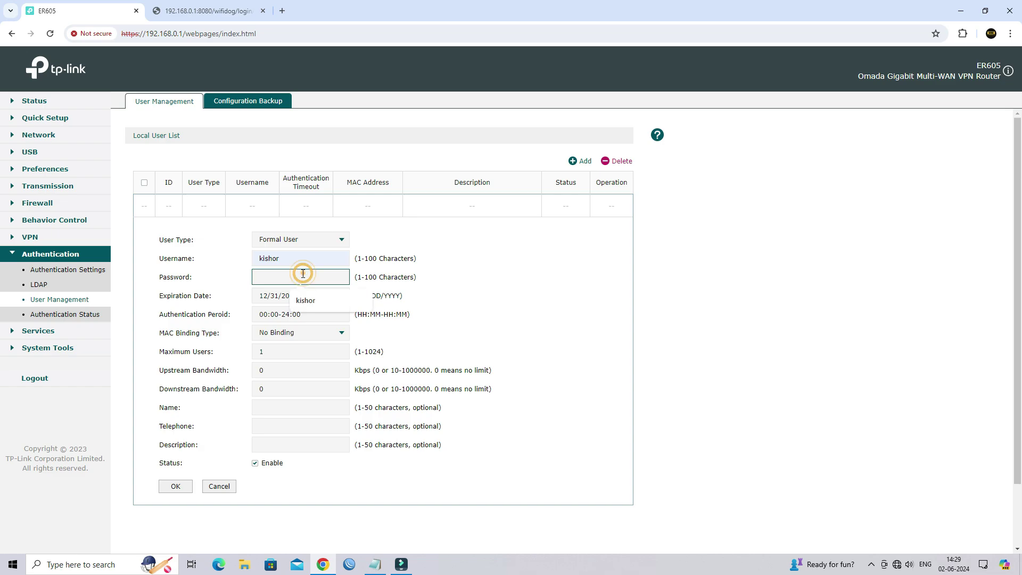
left_click(318, 297)
double_click(307, 277)
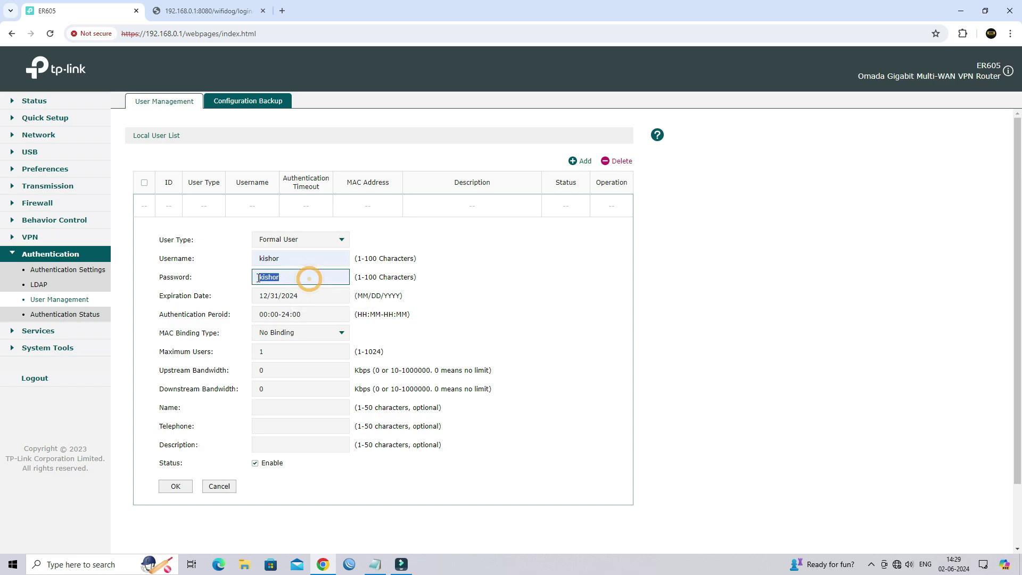
scroll(154, 244, "down", 2)
left_click_drag(229, 227, 158, 228)
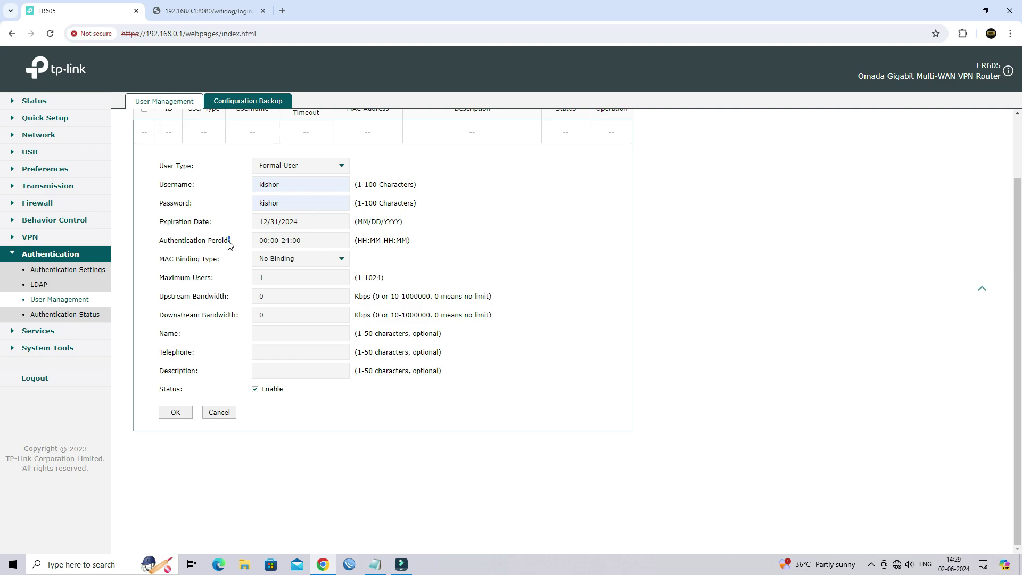
left_click_drag(230, 240, 159, 242)
left_click_drag(223, 261, 161, 263)
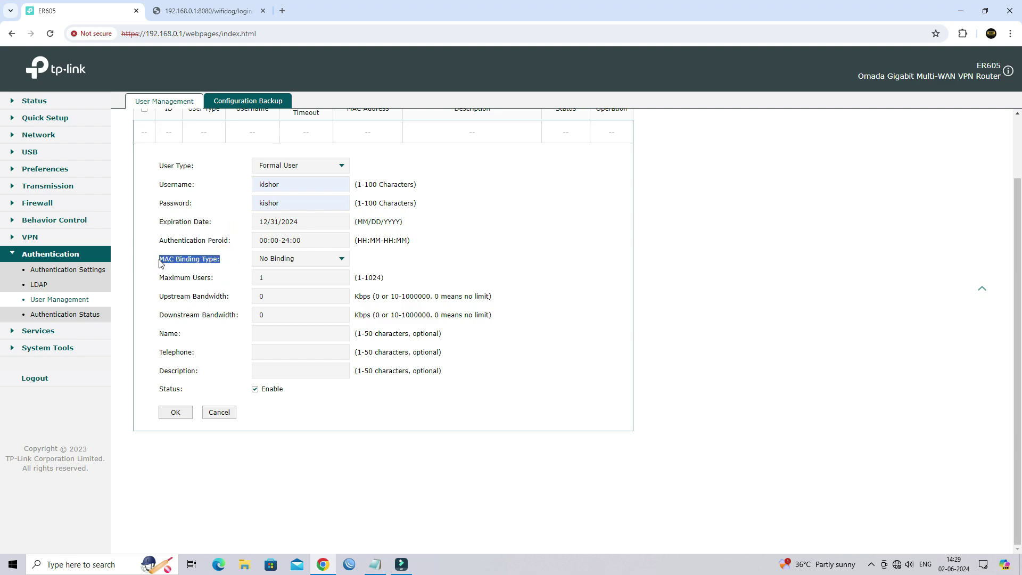
- Set MAC Binding Type to Dynamic Binding and upstream and downstream bandwidth to 10000 Kbps
left_click(311, 258)
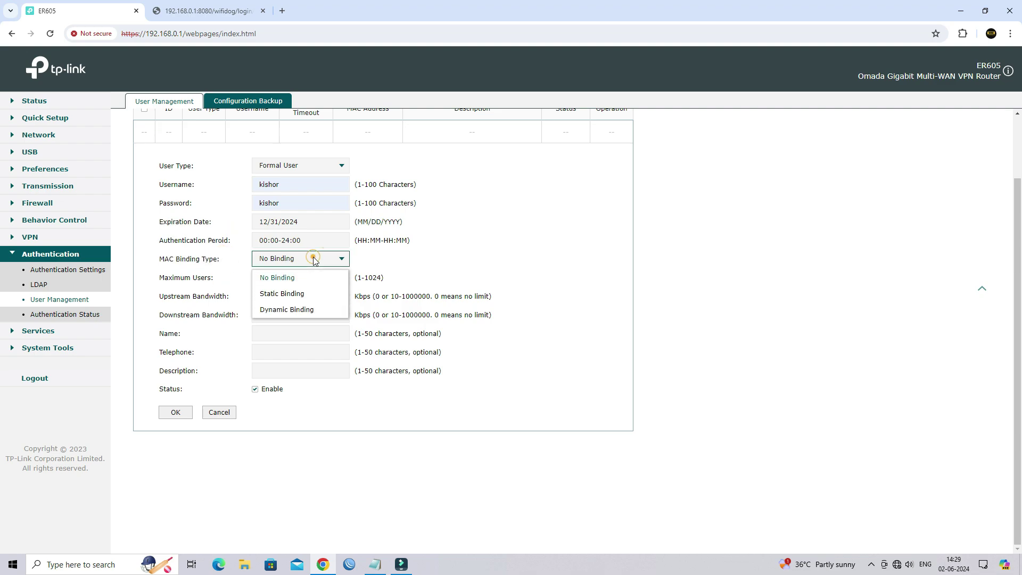
left_click(307, 309)
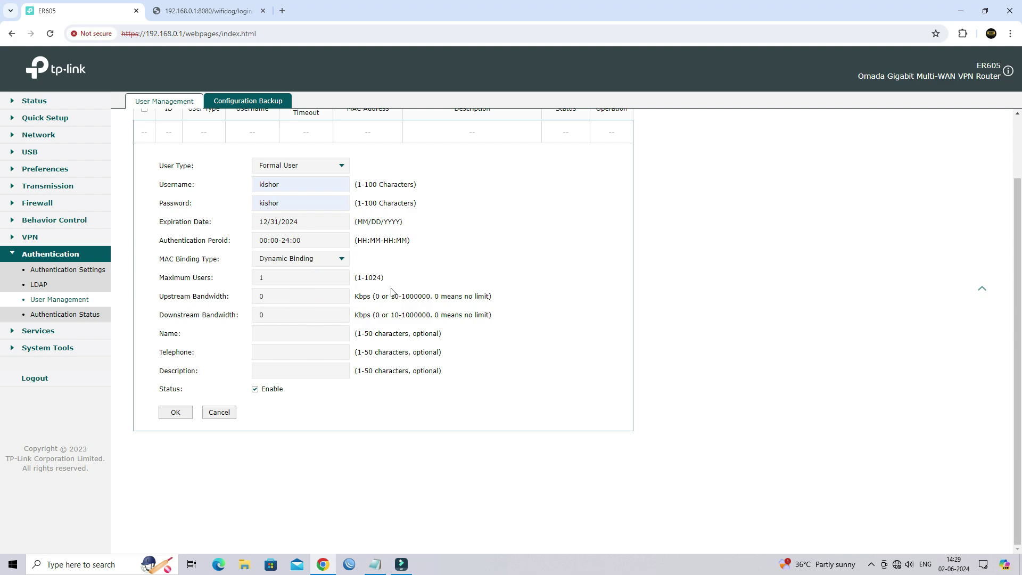
left_click(261, 278)
left_click(290, 298)
double_click(297, 296)
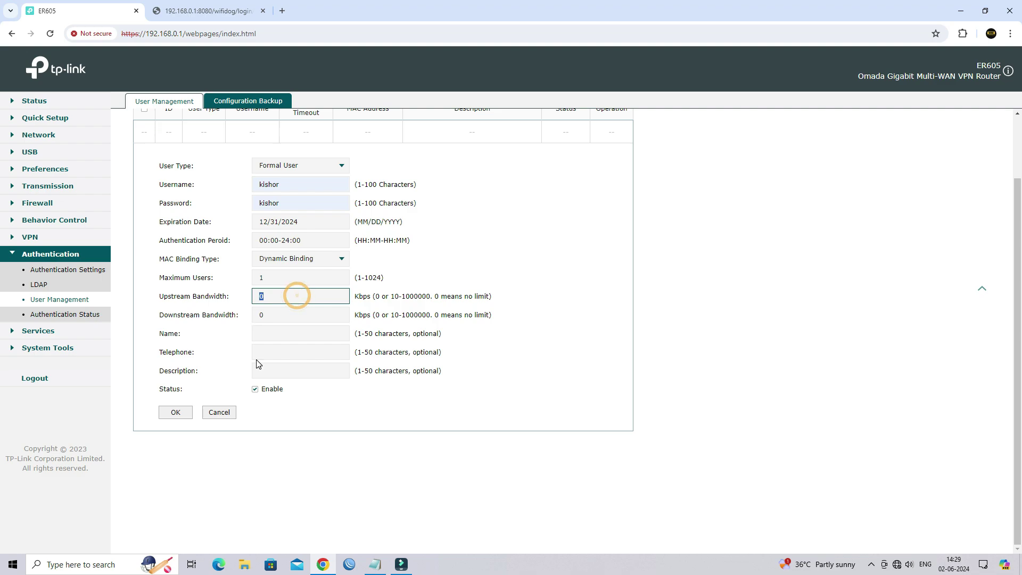
type("1")
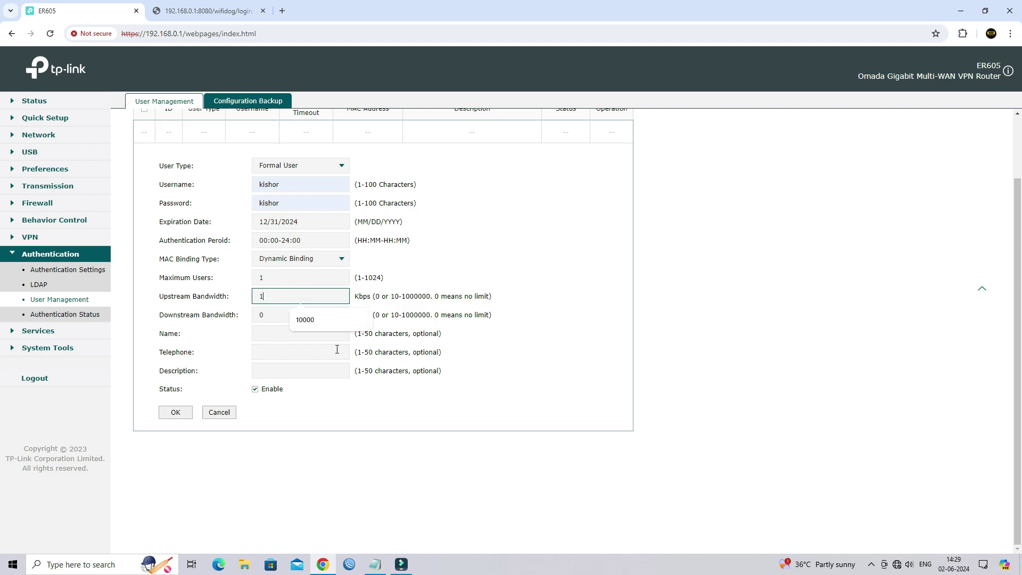
left_click(333, 322)
key("Tab")
type("1")
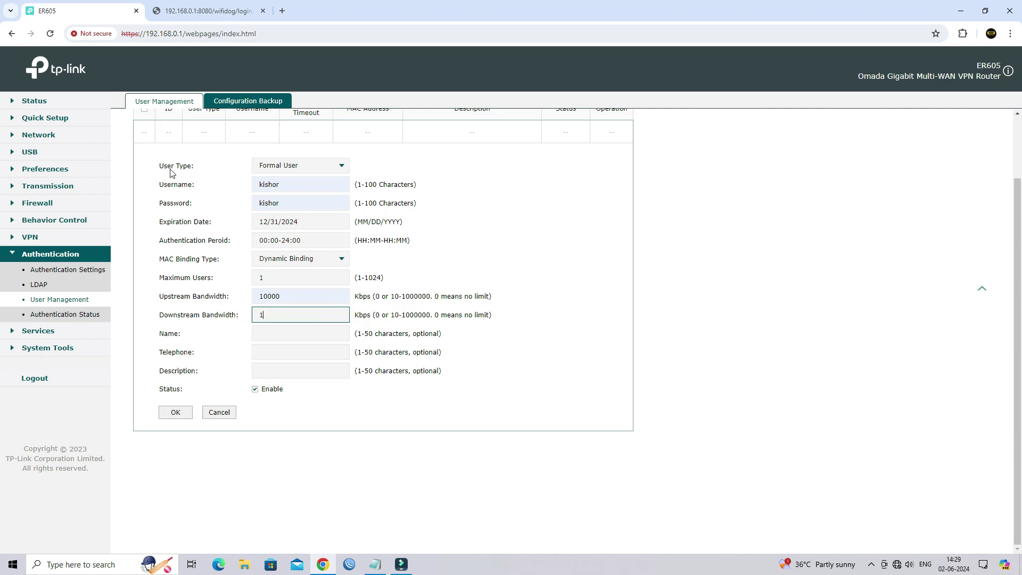
left_click(317, 334)
- Review the remaining fields and save the new Formal User account
double_click(188, 334)
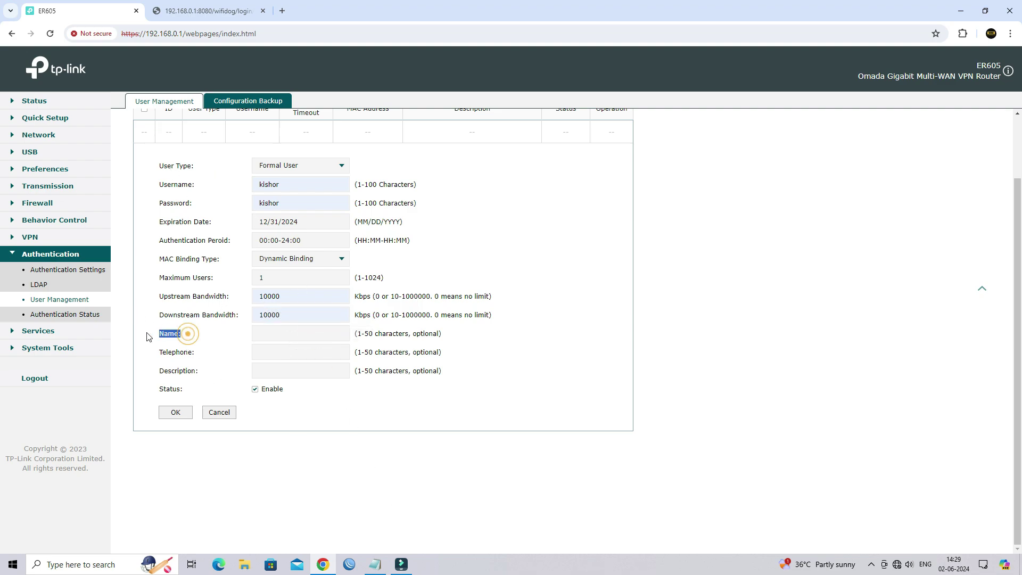
double_click(190, 352)
triple_click(195, 372)
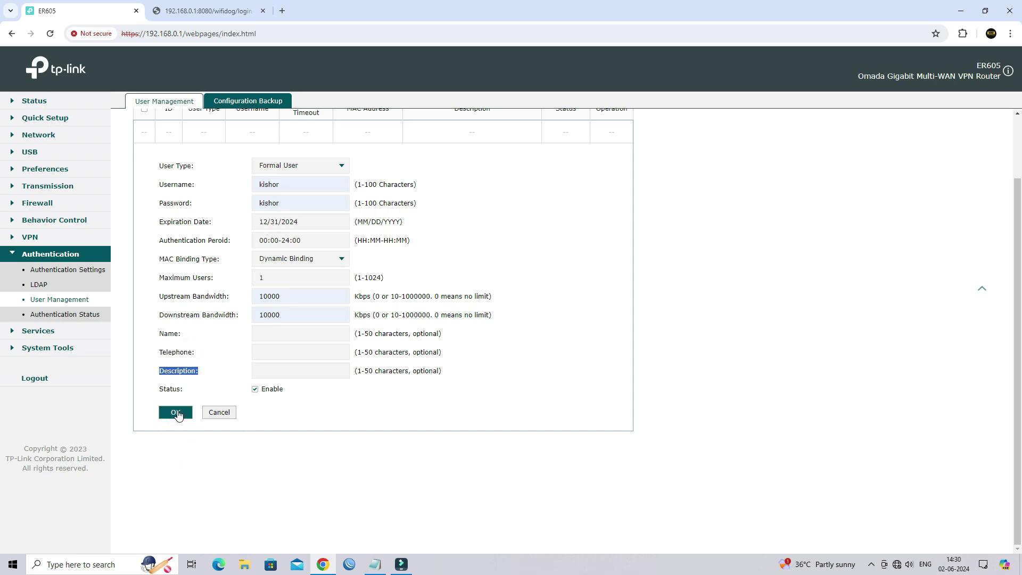
left_click(170, 419)
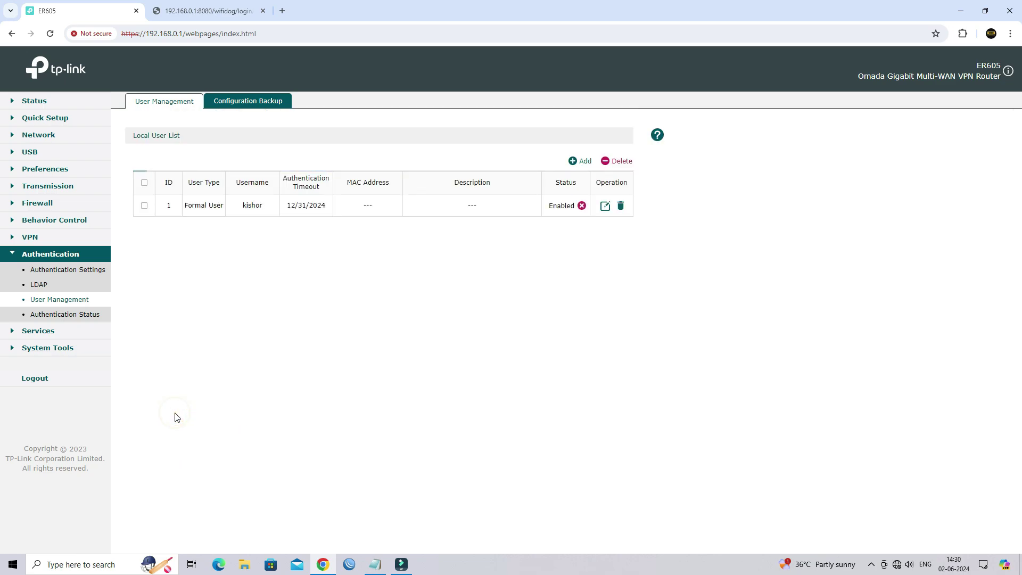
double_click(240, 208)
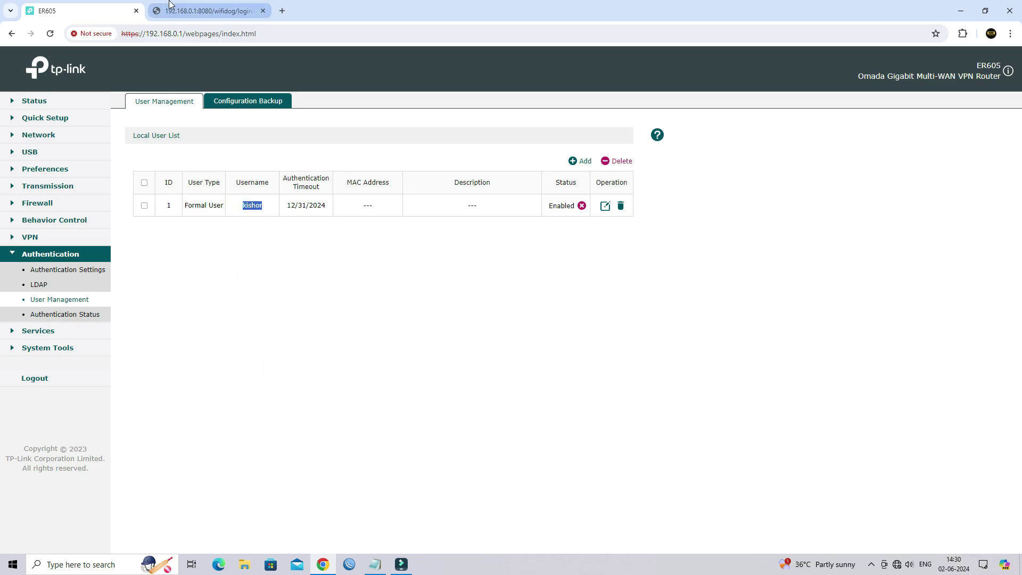
- On the WIRE NETWORK login tab, enter the new user's username
left_click(208, 10)
left_click(482, 335)
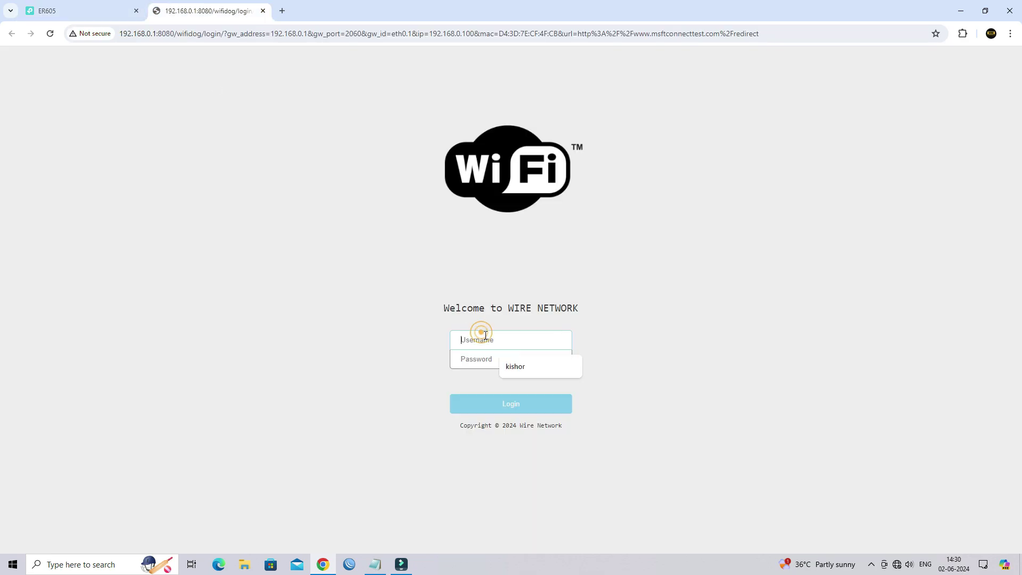
left_click(514, 366)
left_click(513, 364)
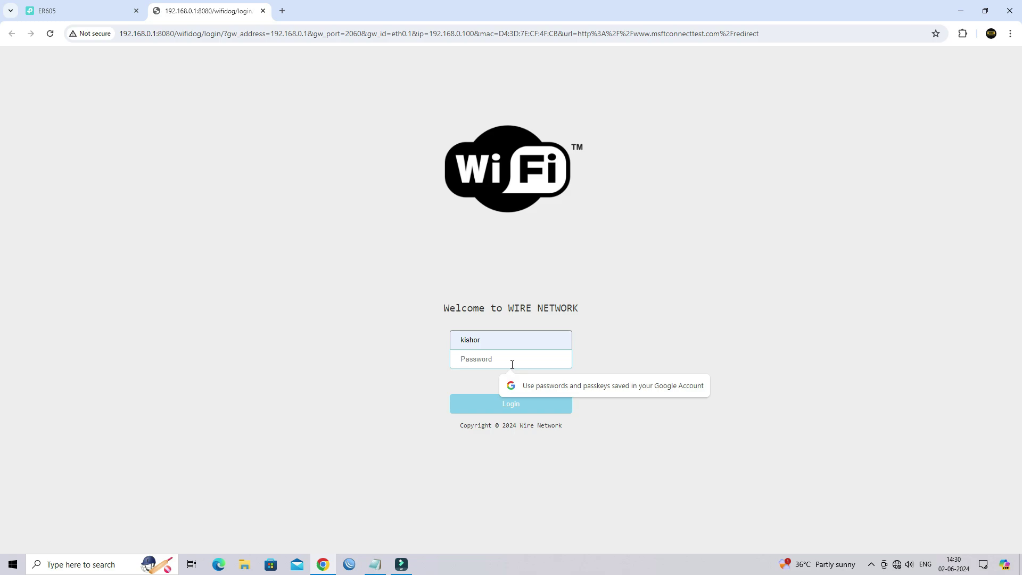